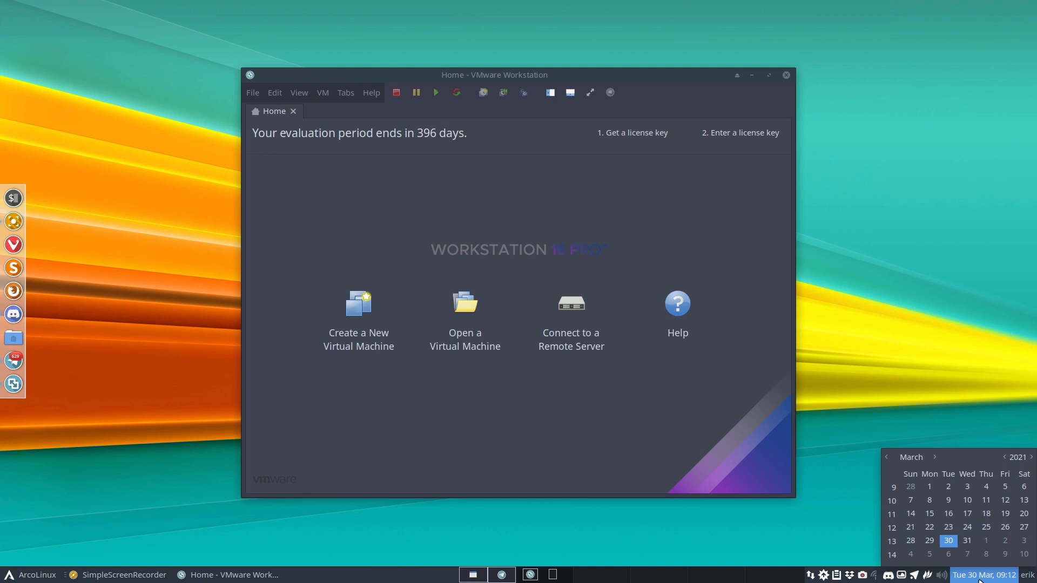
left_click(980, 581)
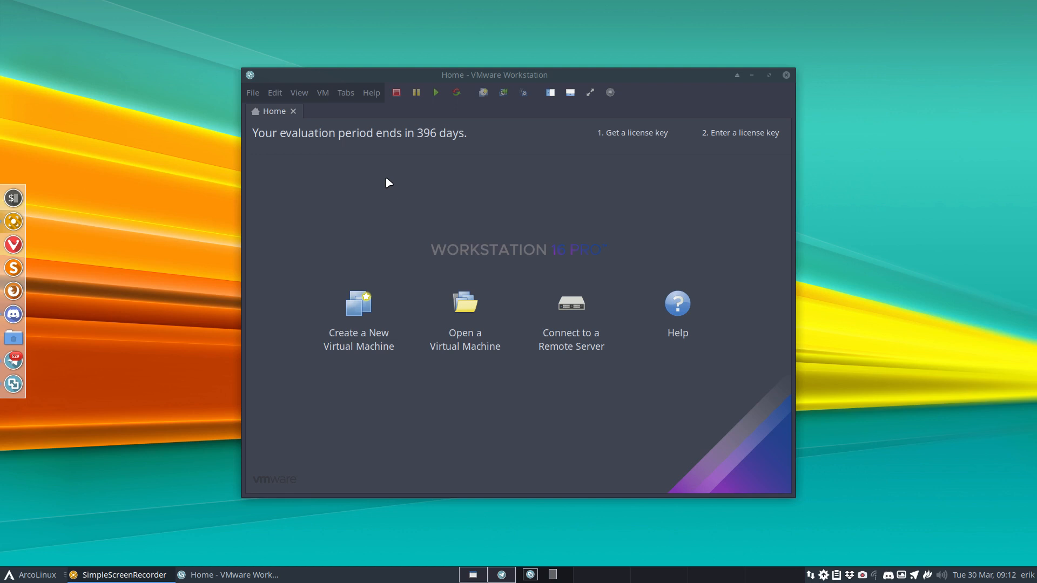
left_click(518, 80)
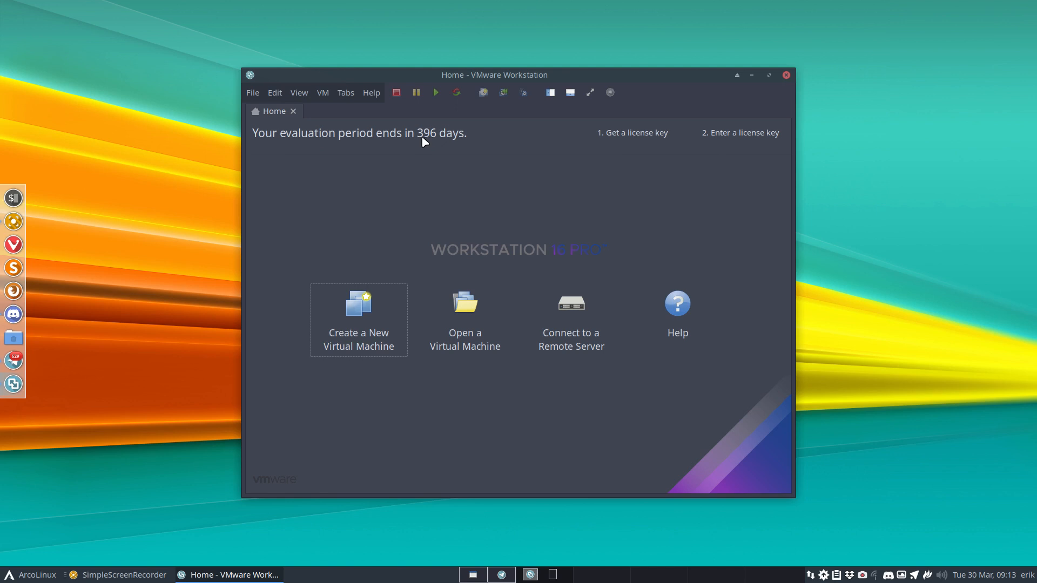
Step: Check the installed VMware Workstation version and build number in the product information, and close it
left_click(371, 93)
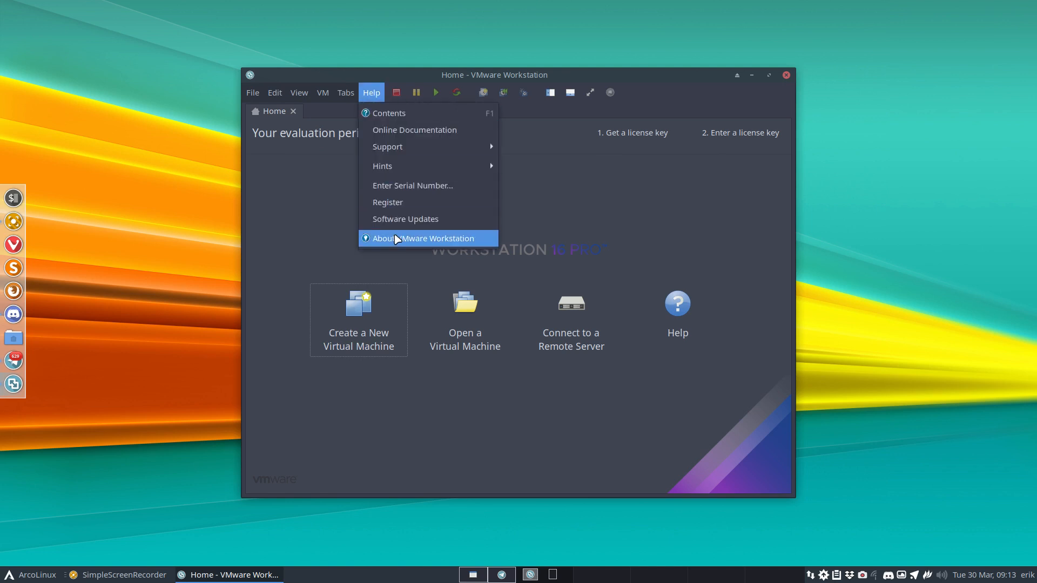
left_click(435, 238)
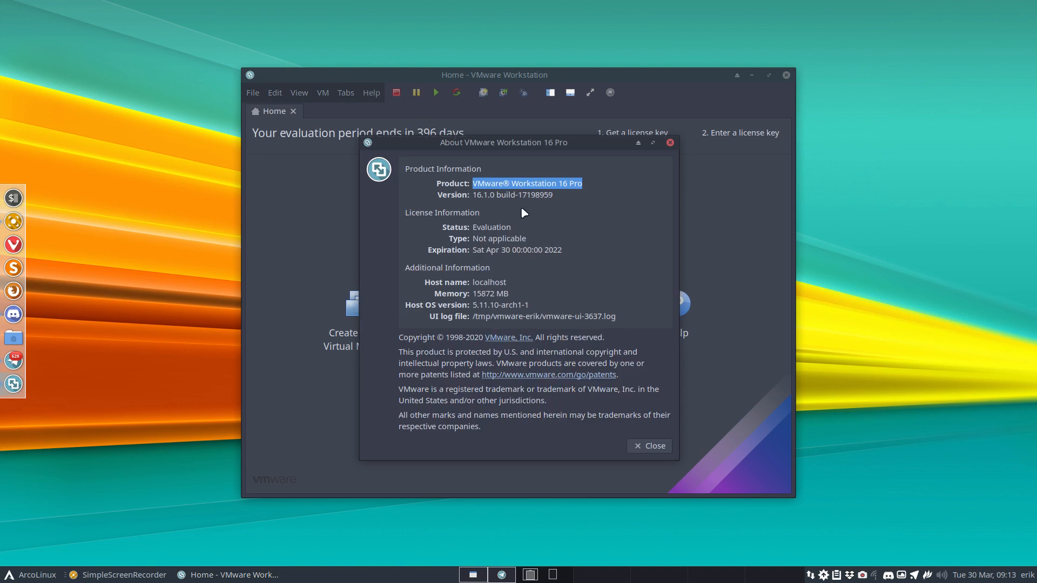
left_click_drag(526, 195, 583, 199)
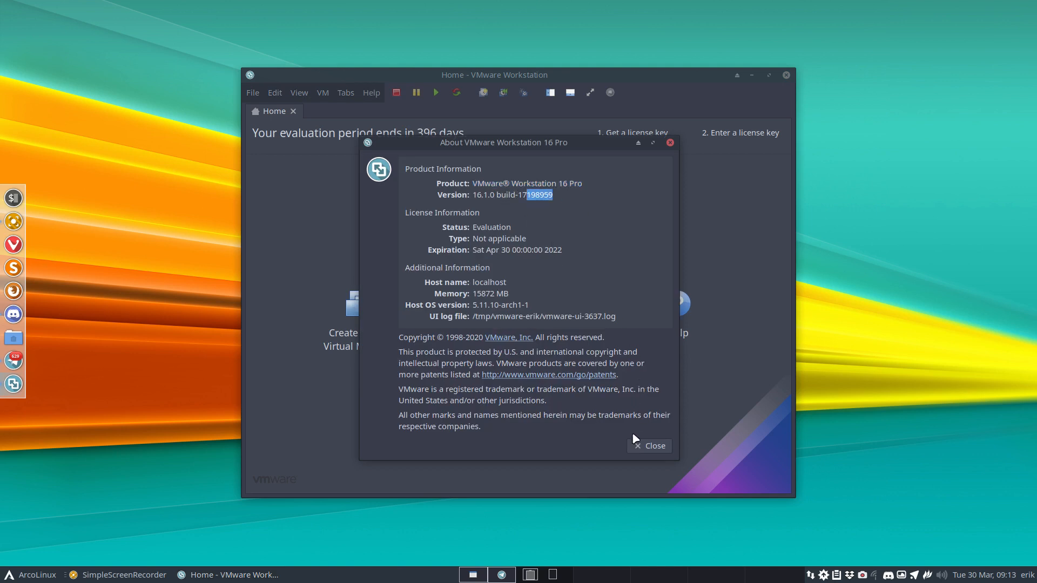
left_click(645, 447)
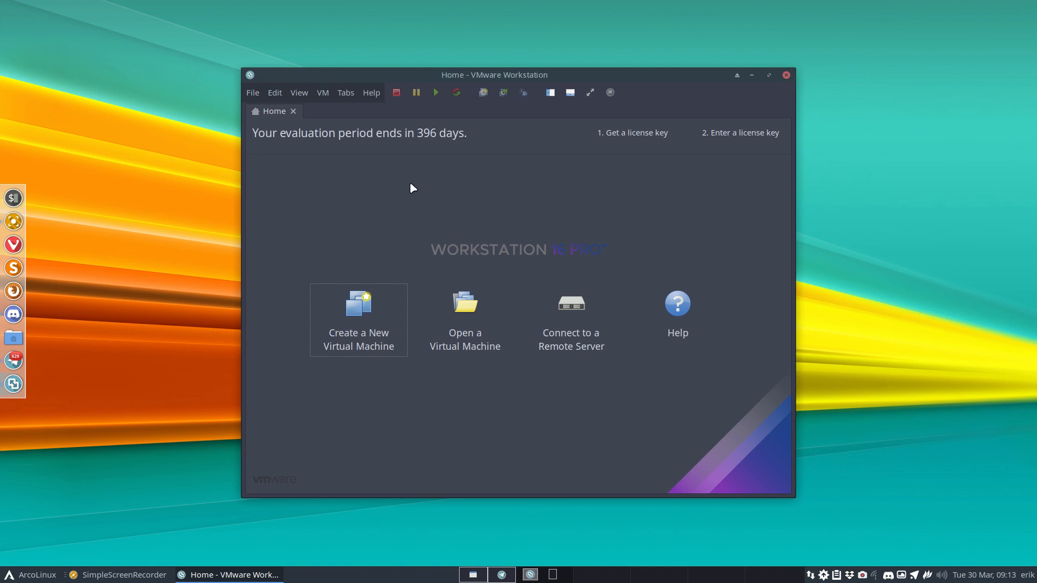
Step: Start a new virtual machine with the typical configuration, using arcolinux-v21.05.1-x86_64.iso from ArcoLinux-Out as the installation image
left_click(366, 328)
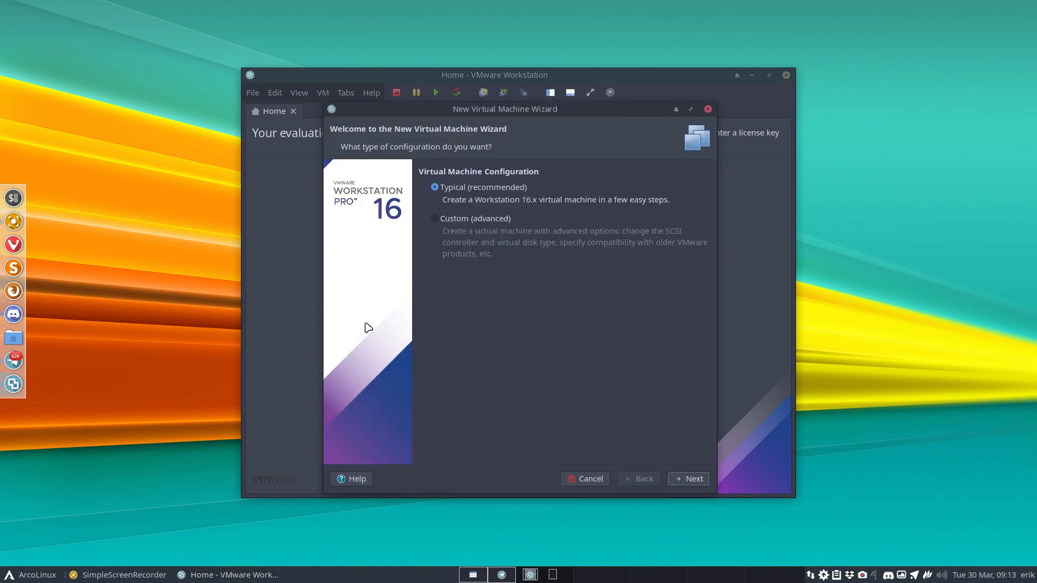
left_click(688, 479)
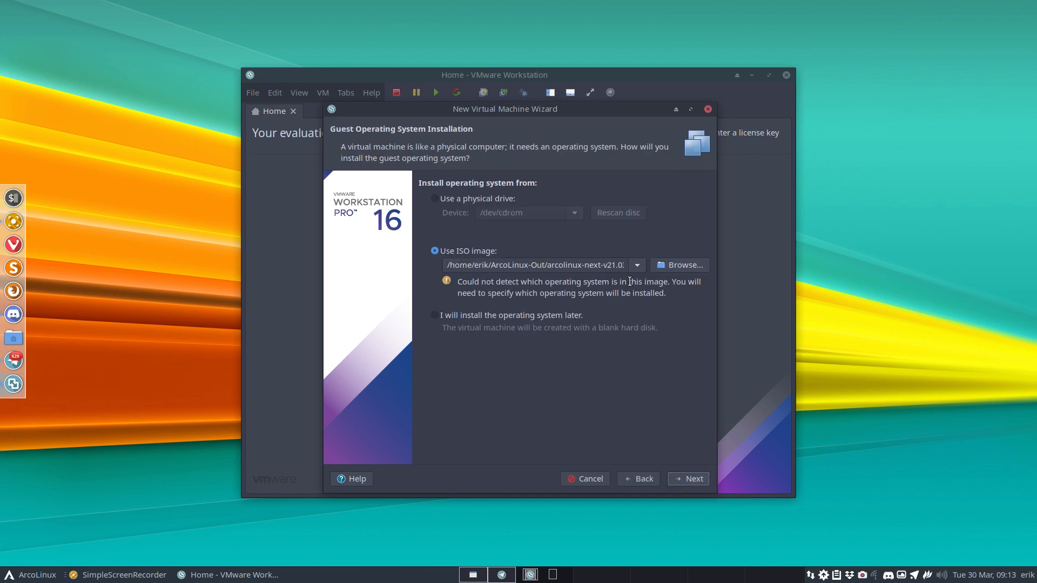
left_click(682, 265)
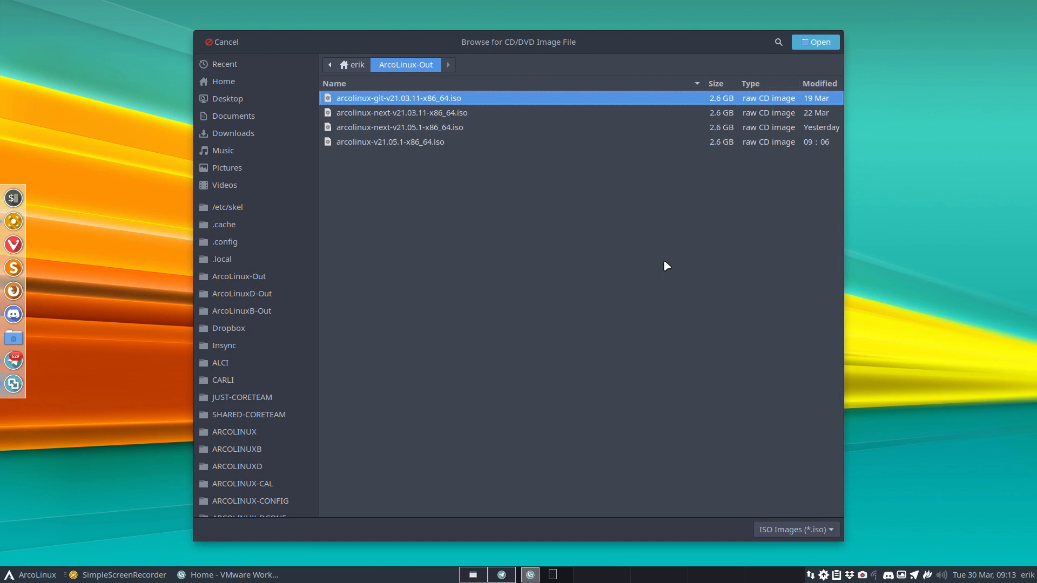
left_click(267, 278)
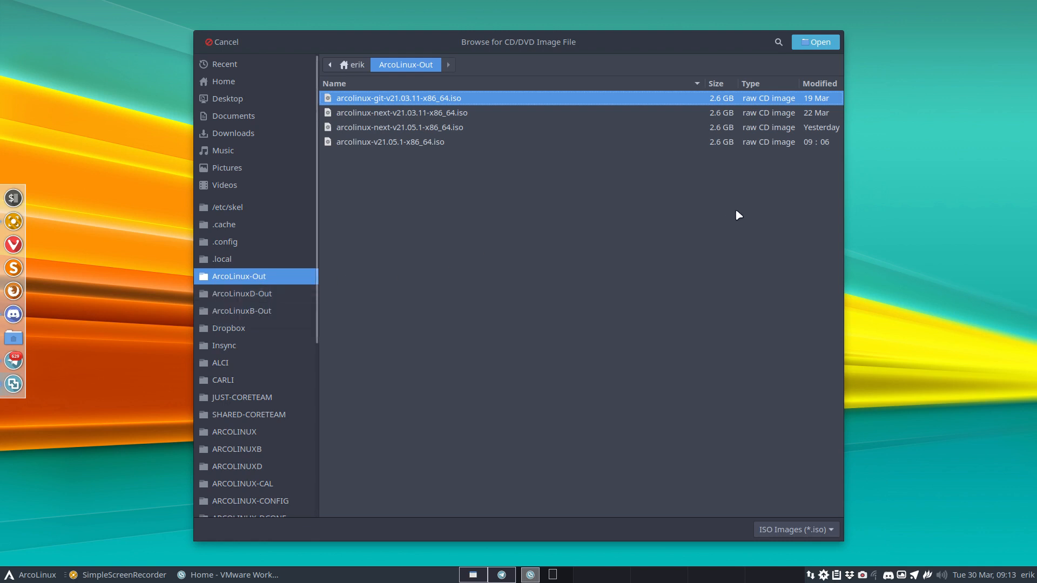
left_click(821, 143)
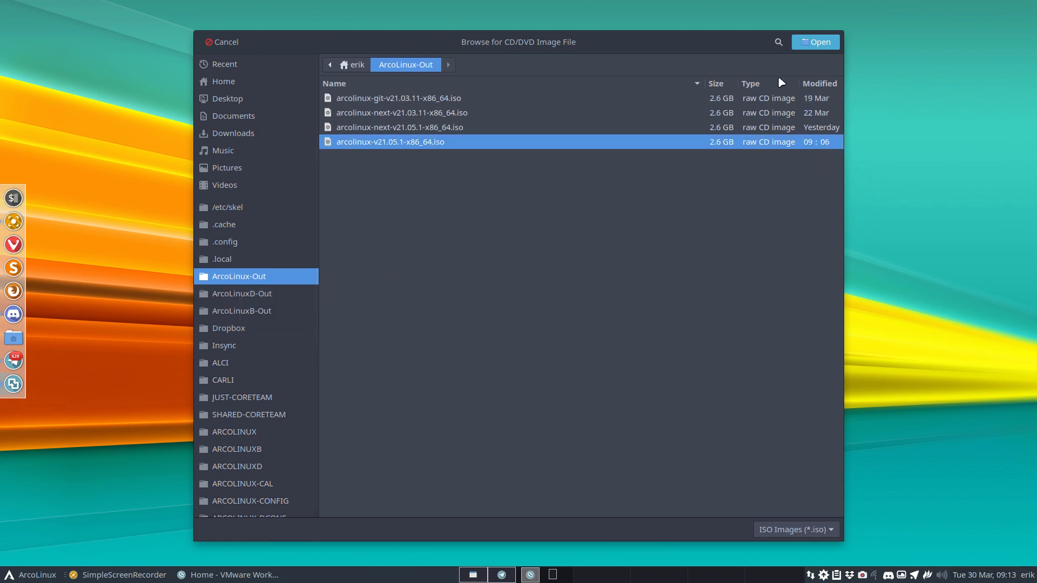
left_click(805, 43)
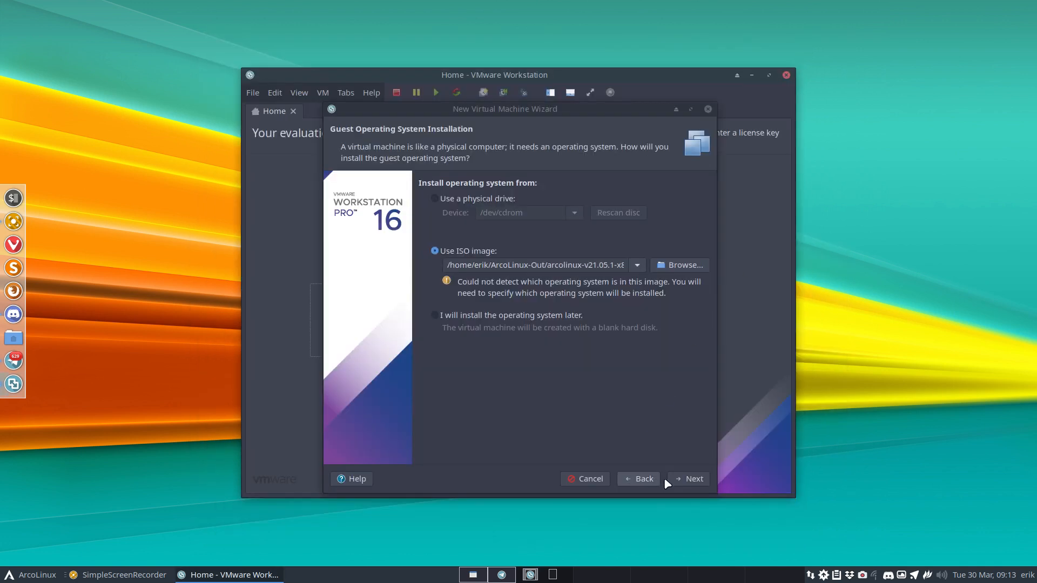
left_click(693, 480)
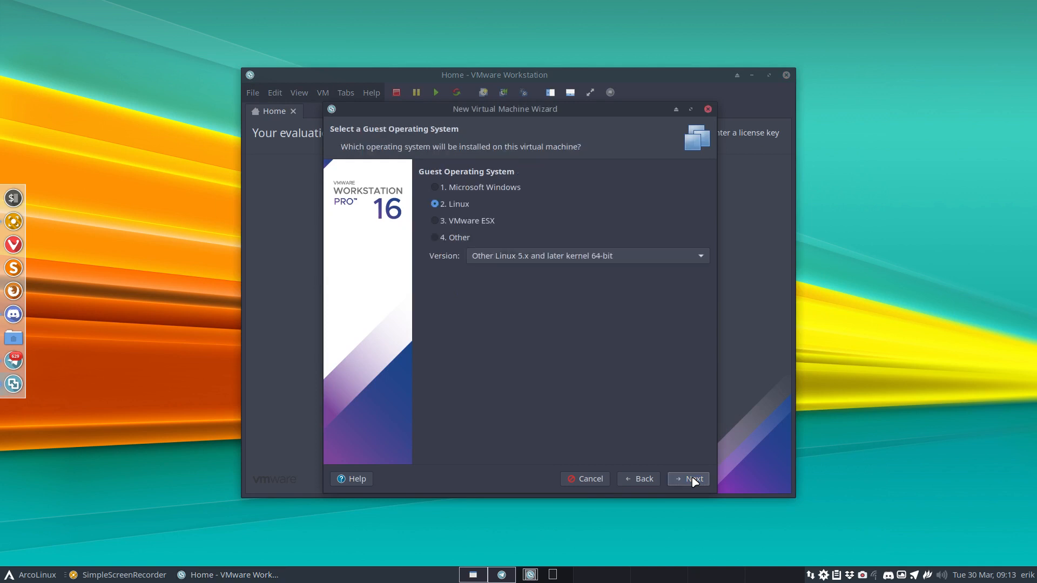
Step: Accept Linux with version Other Linux 5.x and later kernel 64-bit as guest system and name the virtual machine ArcoLinux
left_click(693, 479)
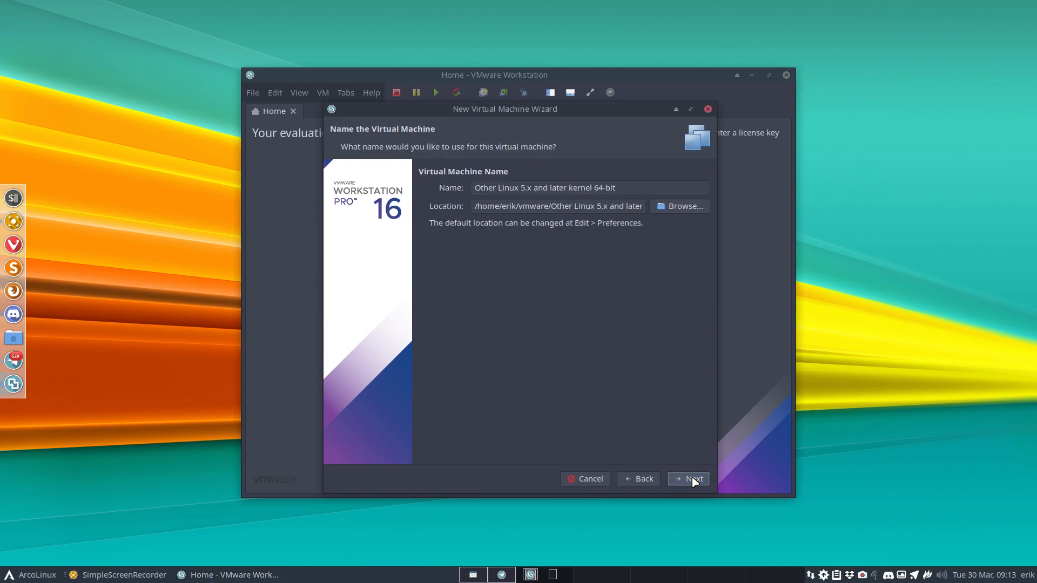
triple_click(626, 187)
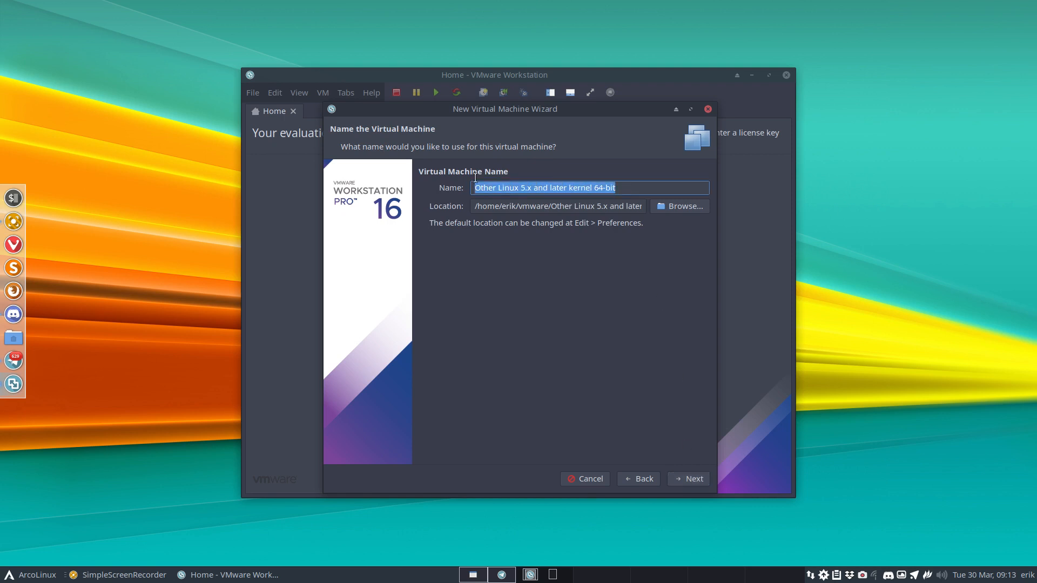
type("ArcoLinux")
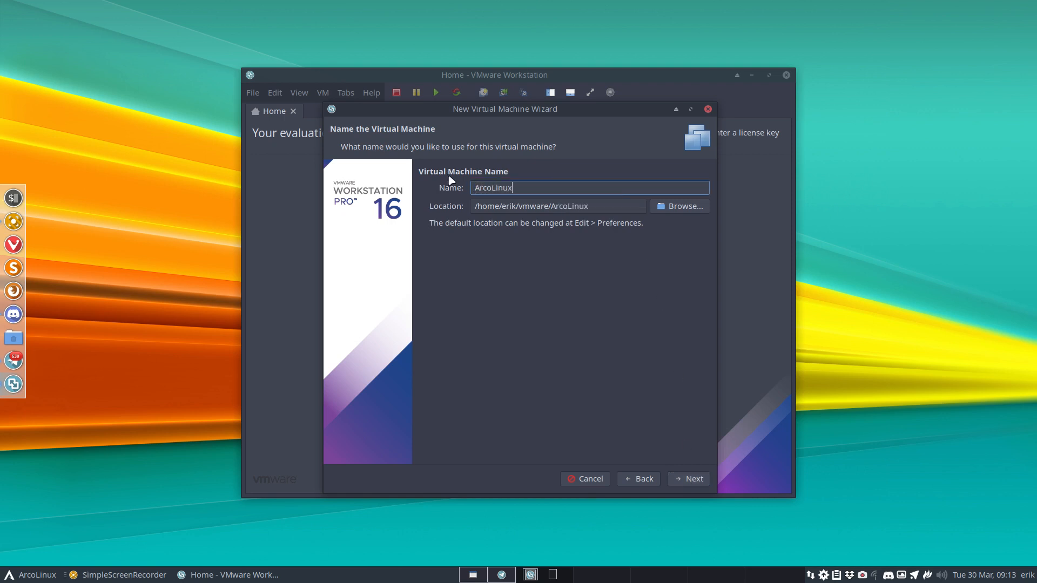
left_click(690, 480)
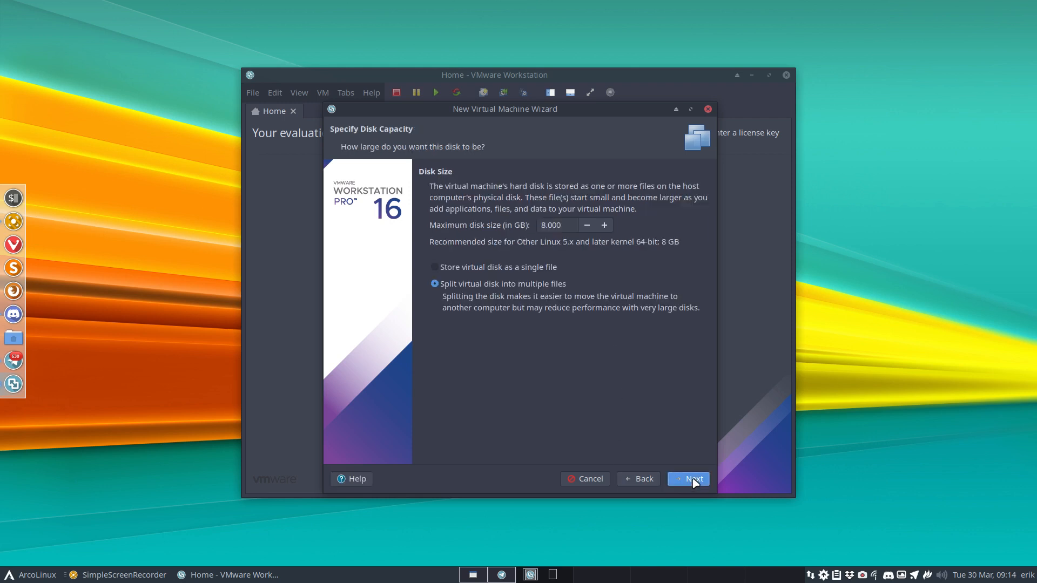
Step: Set the maximum disk size to 30 GB, keeping the virtual disk split into multiple files
left_click(694, 481)
left_click(648, 479)
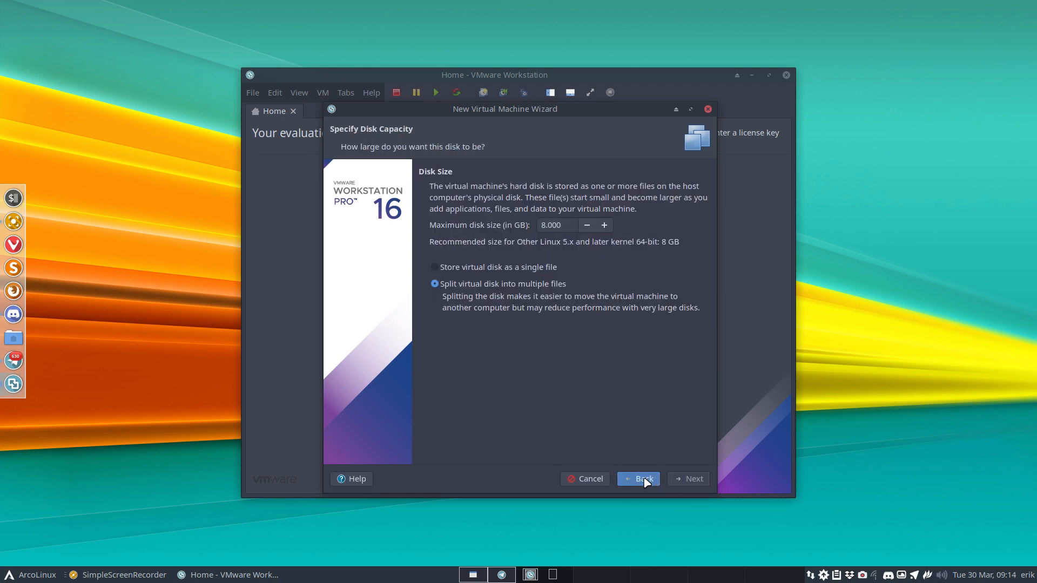
left_click(605, 225)
left_click(604, 225)
left_click(604, 225)
left_click(604, 225)
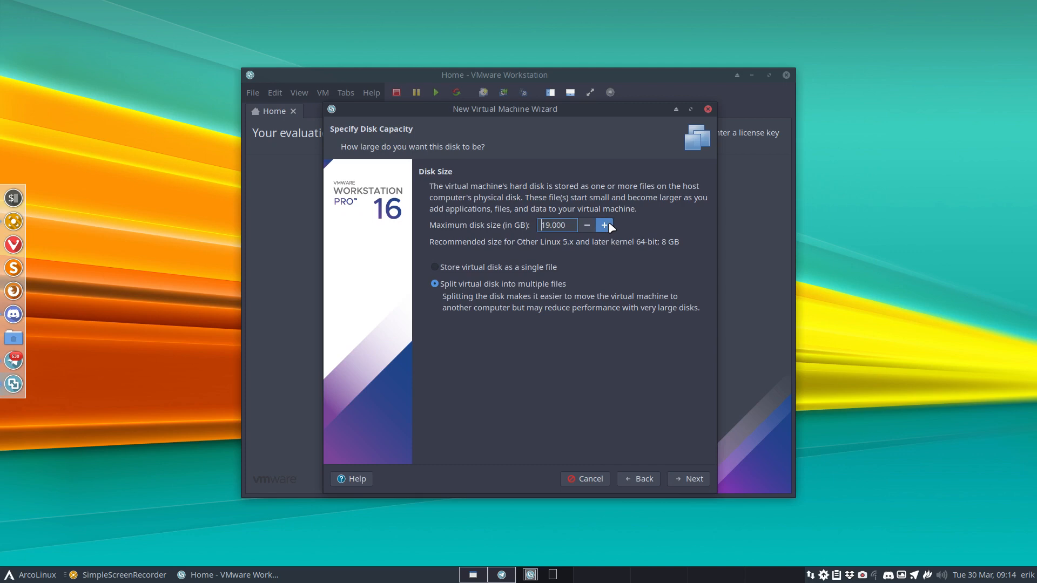
left_click(609, 225)
left_click(609, 224)
left_click(609, 225)
left_click(609, 224)
left_click(609, 224)
left_click(609, 225)
left_click(609, 225)
left_click(609, 225)
left_click(609, 225)
left_click(609, 224)
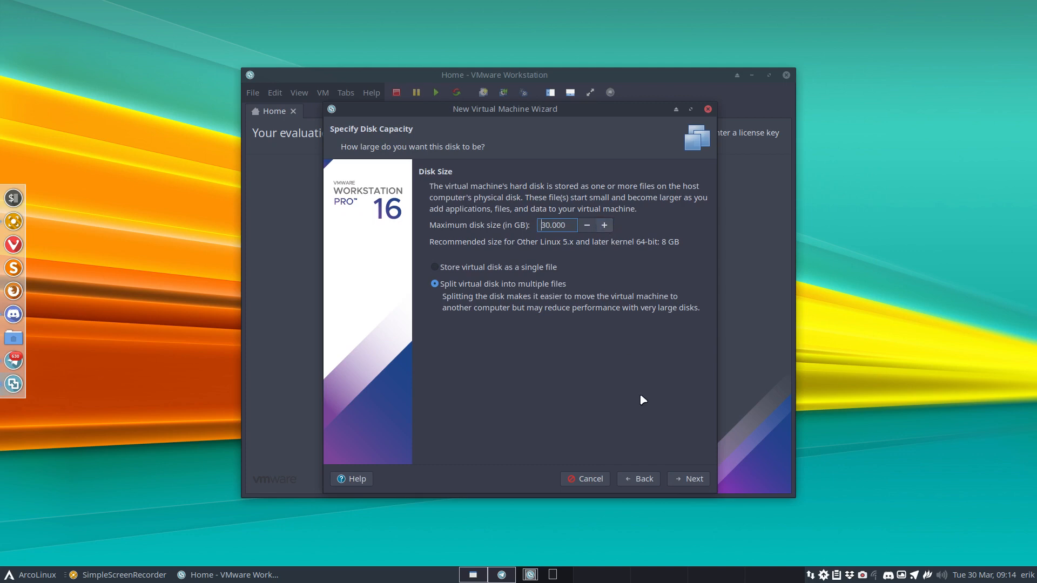
left_click(695, 479)
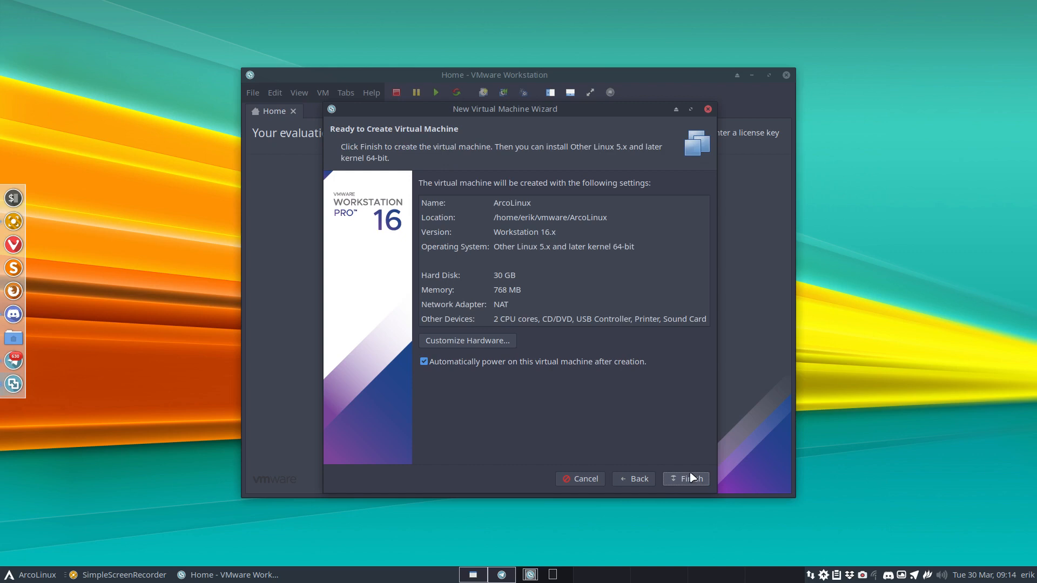
Step: Customize the virtual machine's hardware with 7132 MB of memory and 1 processor with 4 cores
left_click(487, 345)
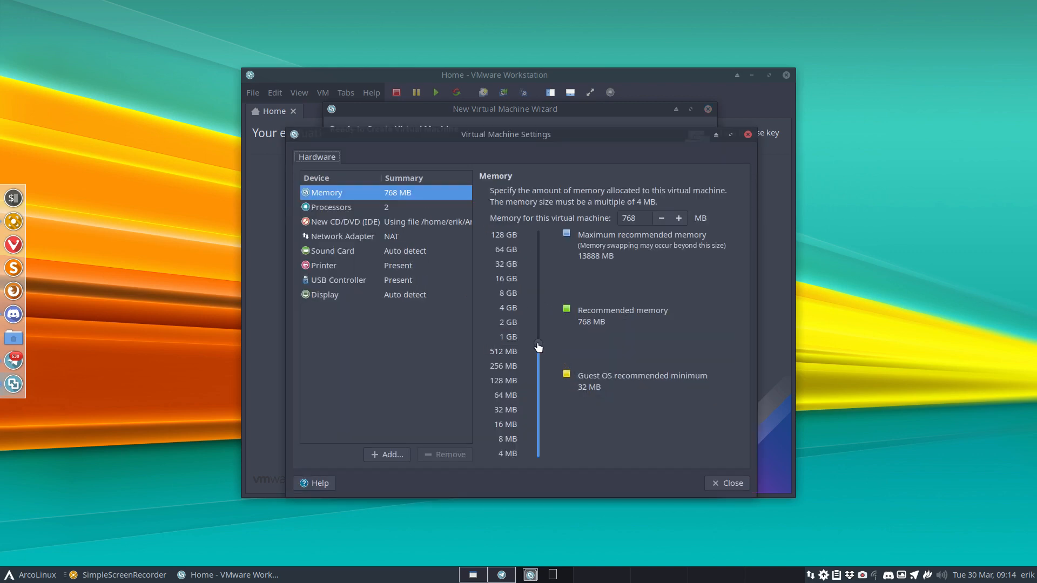
left_click_drag(538, 345, 539, 295)
left_click(347, 207)
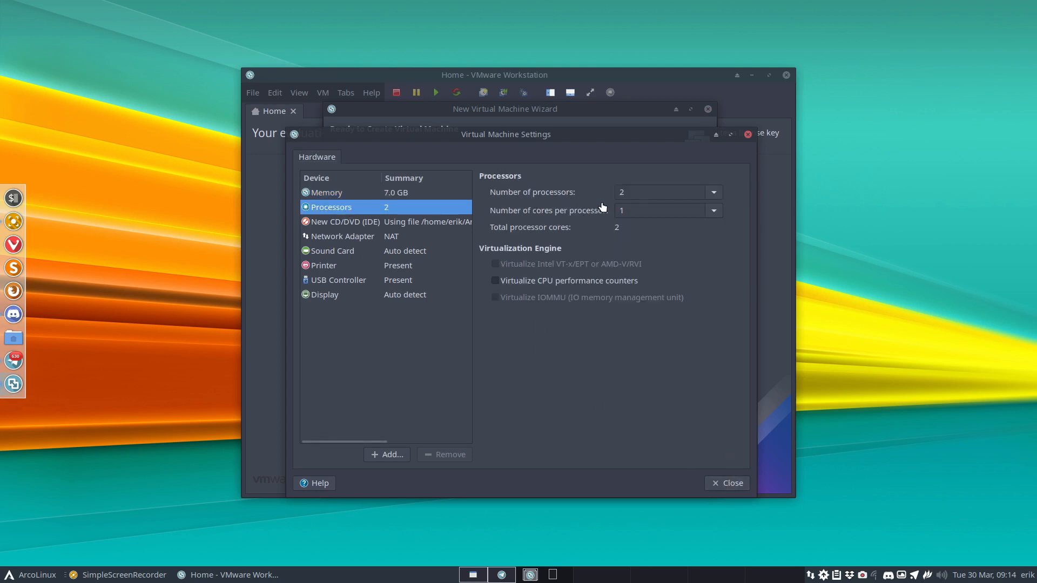
left_click(713, 193)
left_click(675, 211)
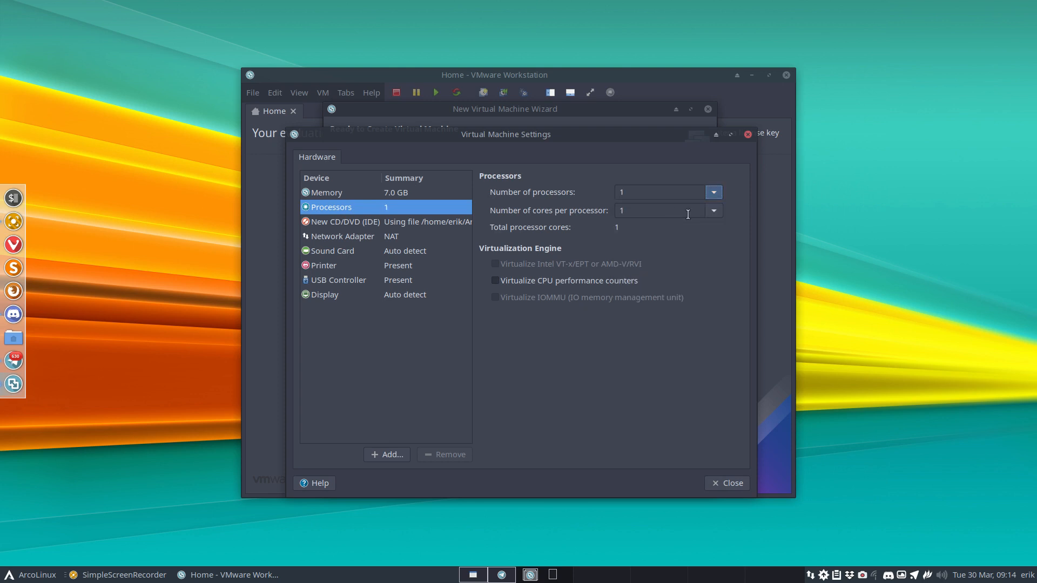
left_click(714, 211)
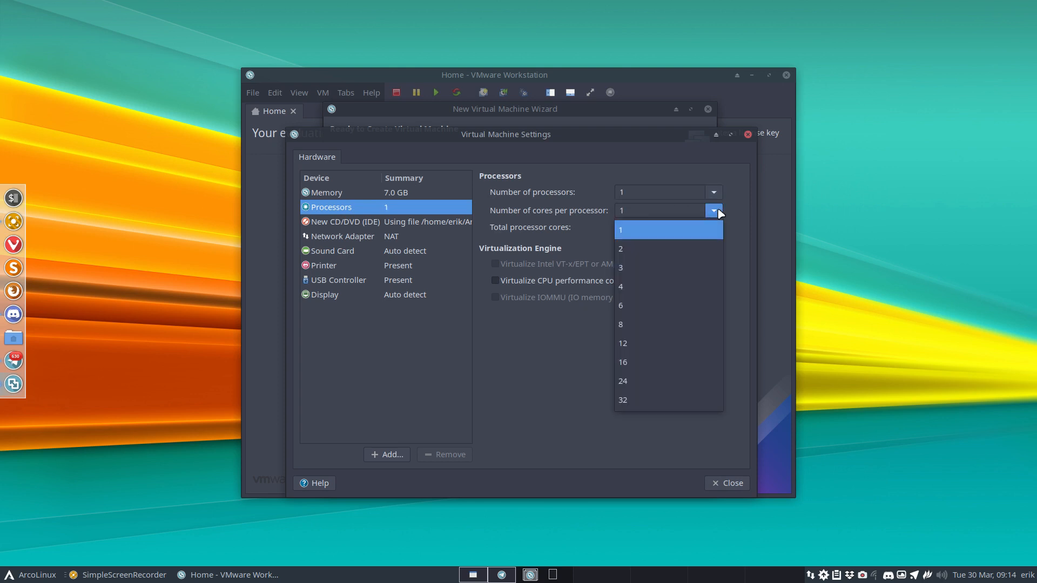
left_click(687, 287)
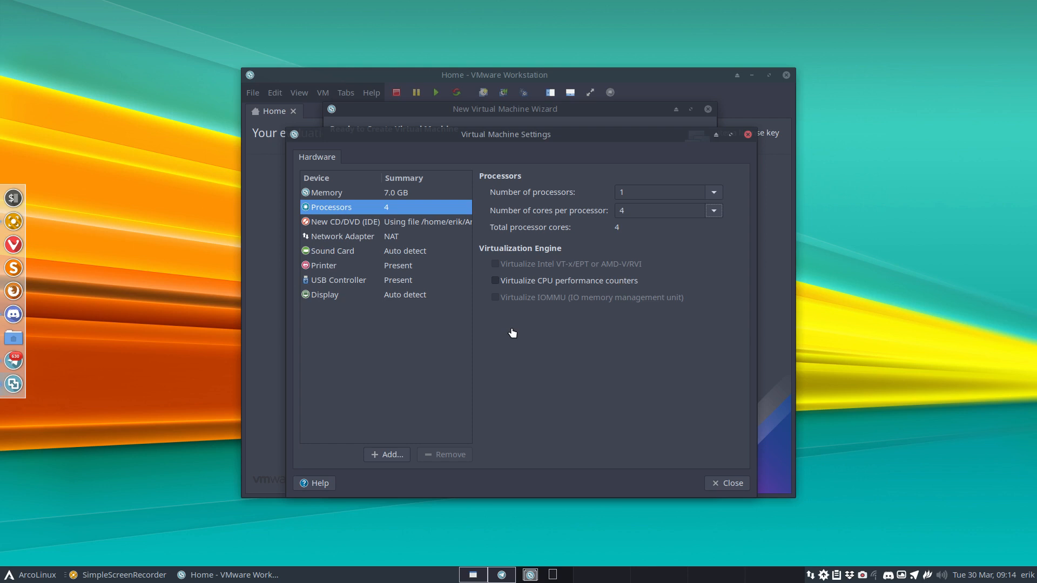
left_click(729, 483)
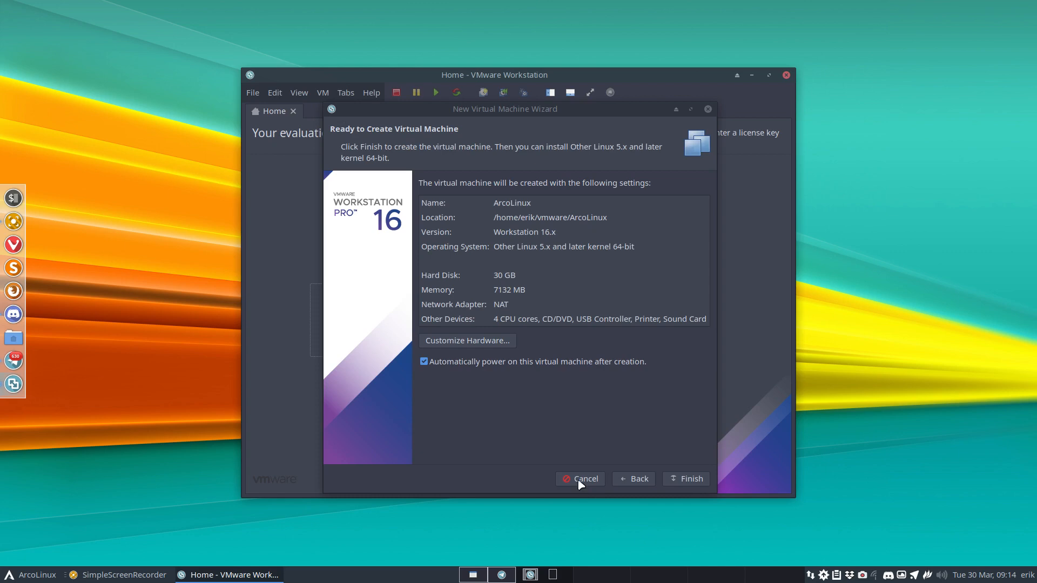
Step: Review the virtual machine's display hardware settings, including 3D graphics and monitors, without changing them
left_click(497, 341)
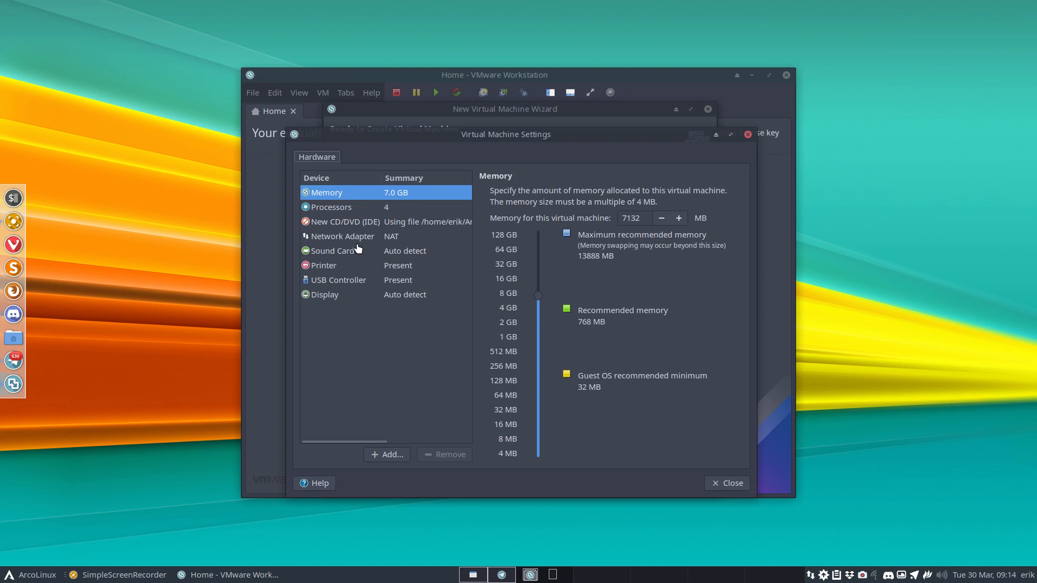
left_click(341, 295)
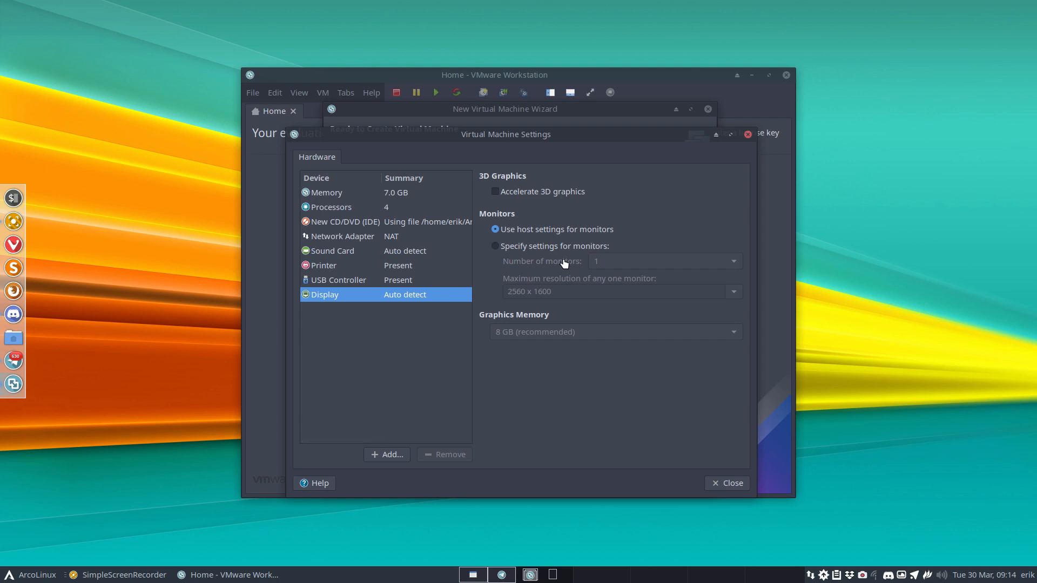
left_click(723, 483)
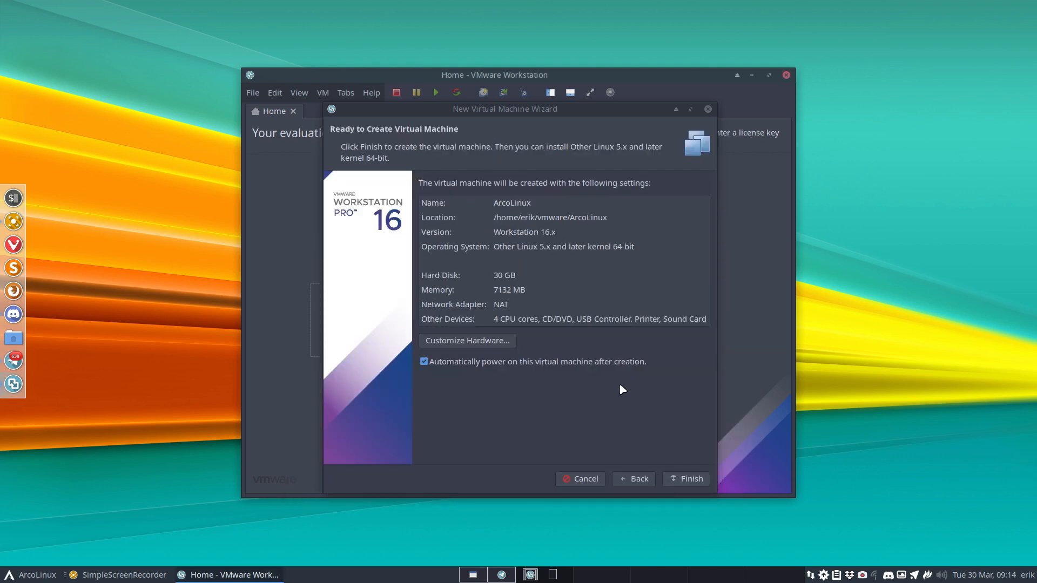
Step: Finish creating the ArcoLinux virtual machine so that it powers on, and maximize its window
left_click(690, 481)
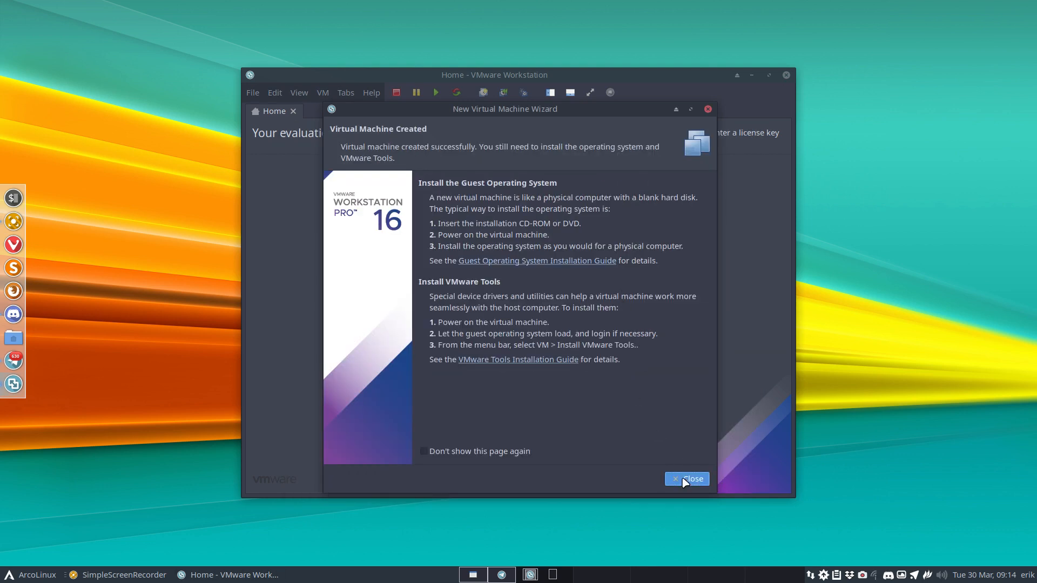
left_click(686, 479)
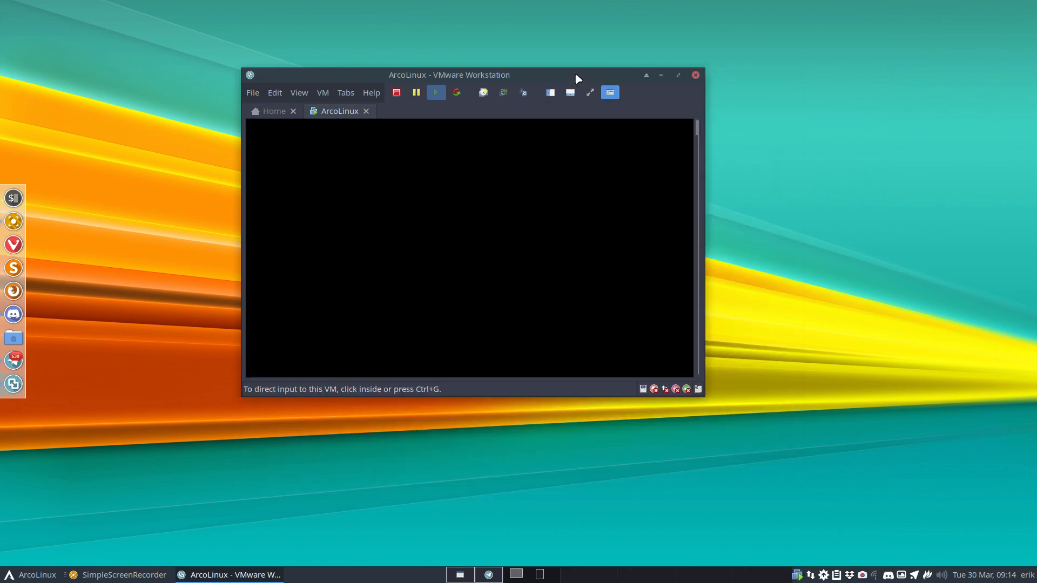
double_click(575, 75)
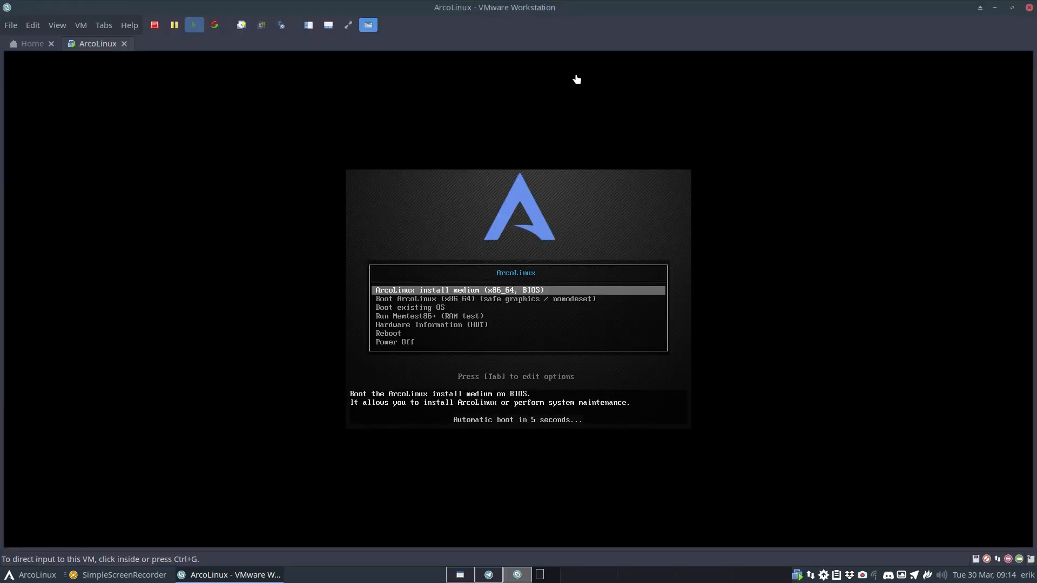
Step: Boot the virtual machine from the ArcoLinux install medium (x86_64, BIOS) and return input control to the host
left_click(597, 262)
key("Return")
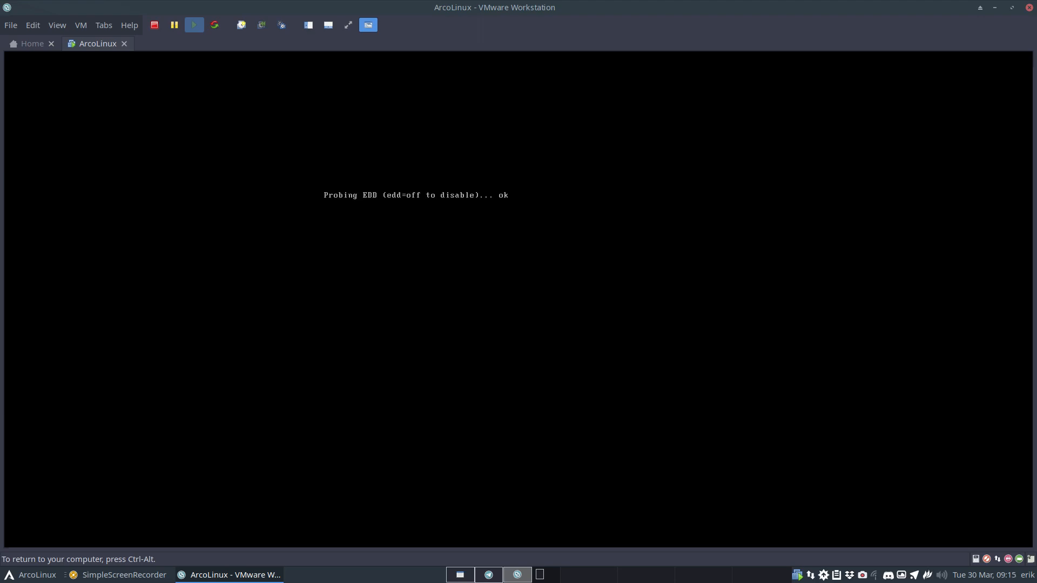
key("ctrl+alt")
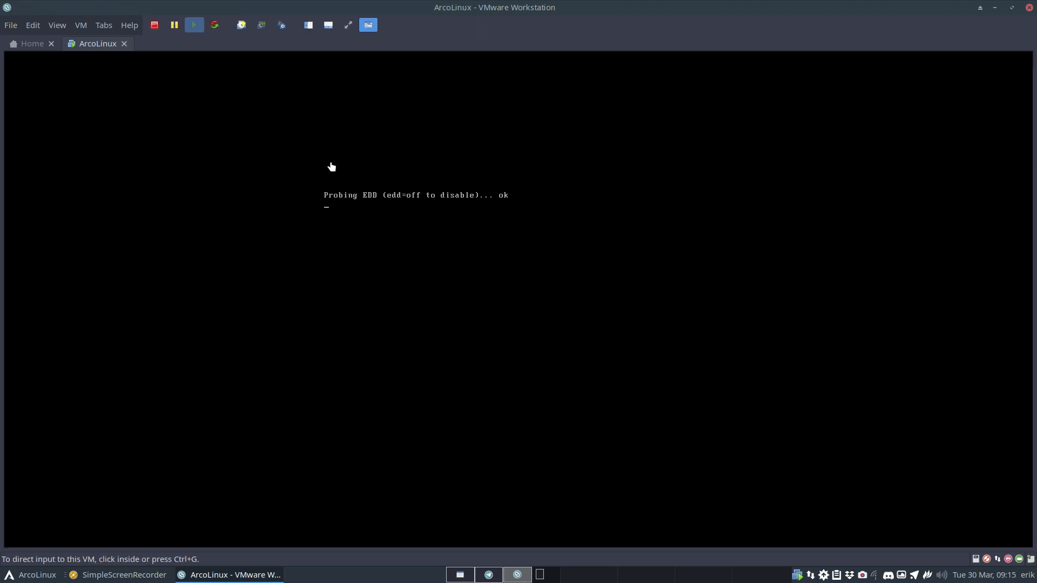
Step: Show the virtual machine in full screen and close the ArcoLinux Welcome App in the live session
left_click(349, 25)
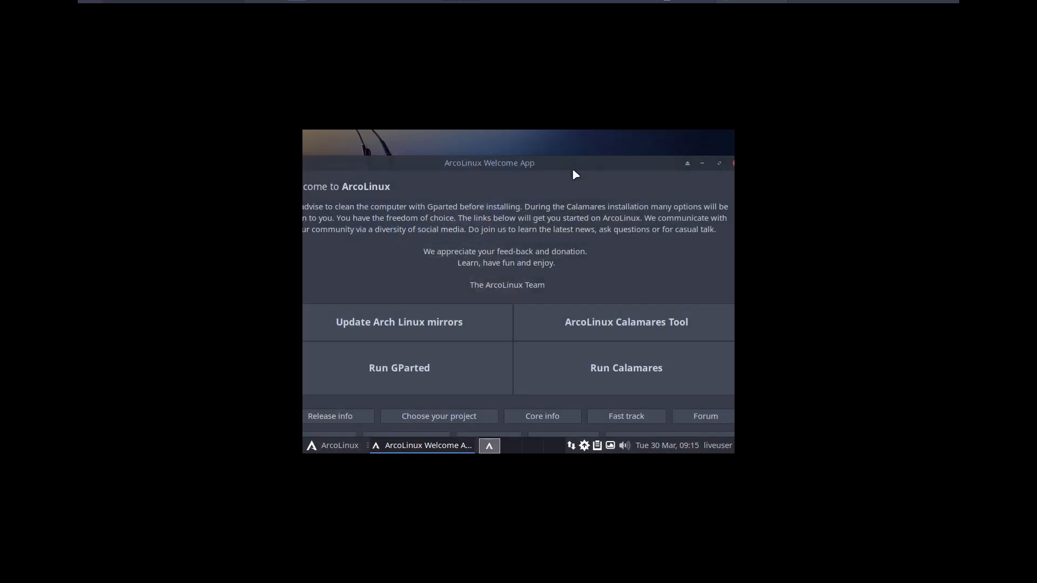
left_click(697, 156)
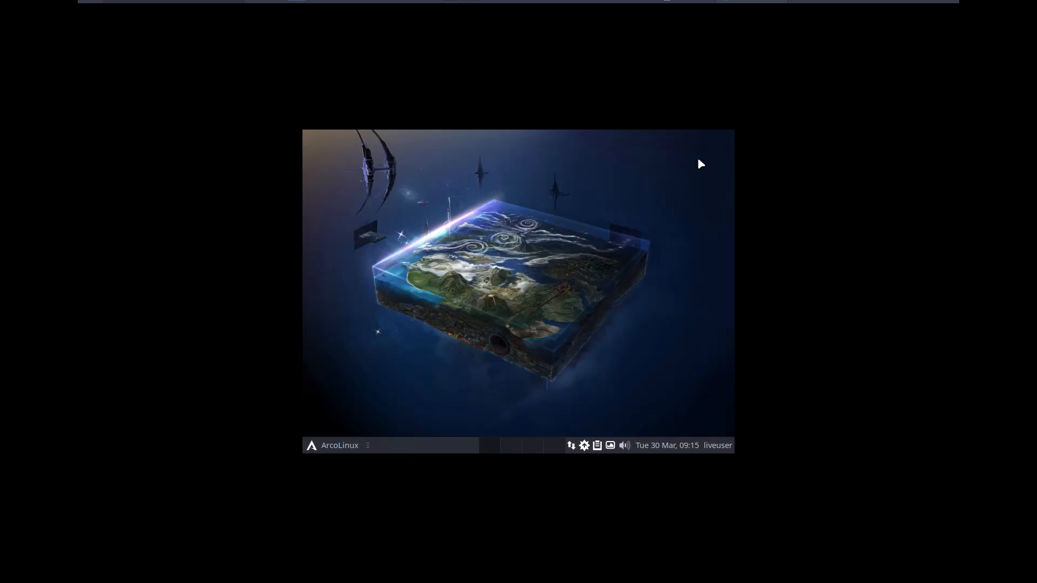
Step: Set the live desktop's display resolution to 1680x1050, keep the configuration, and close the display settings
left_click(349, 448)
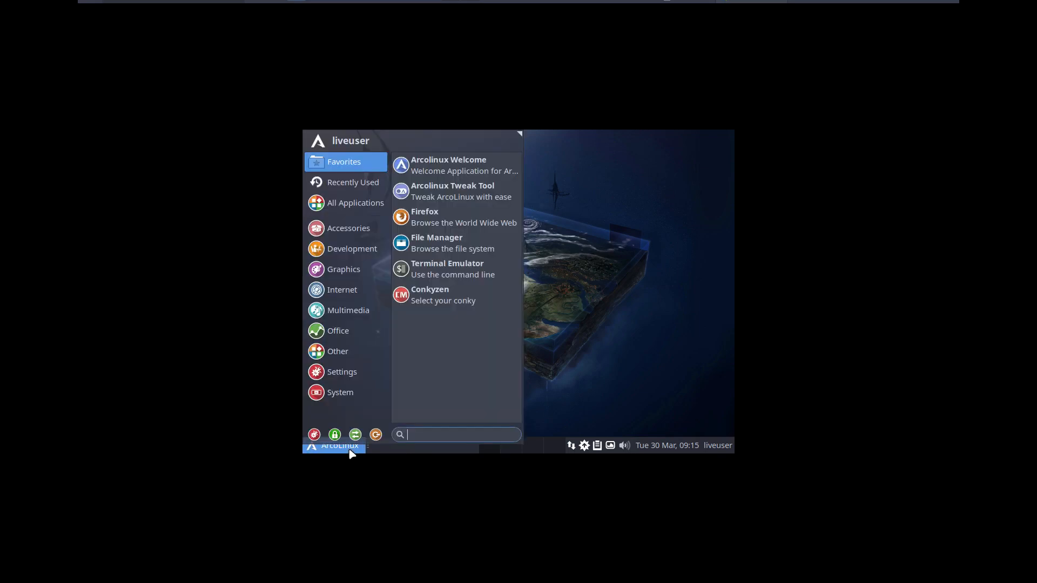
left_click(314, 434)
left_click(547, 325)
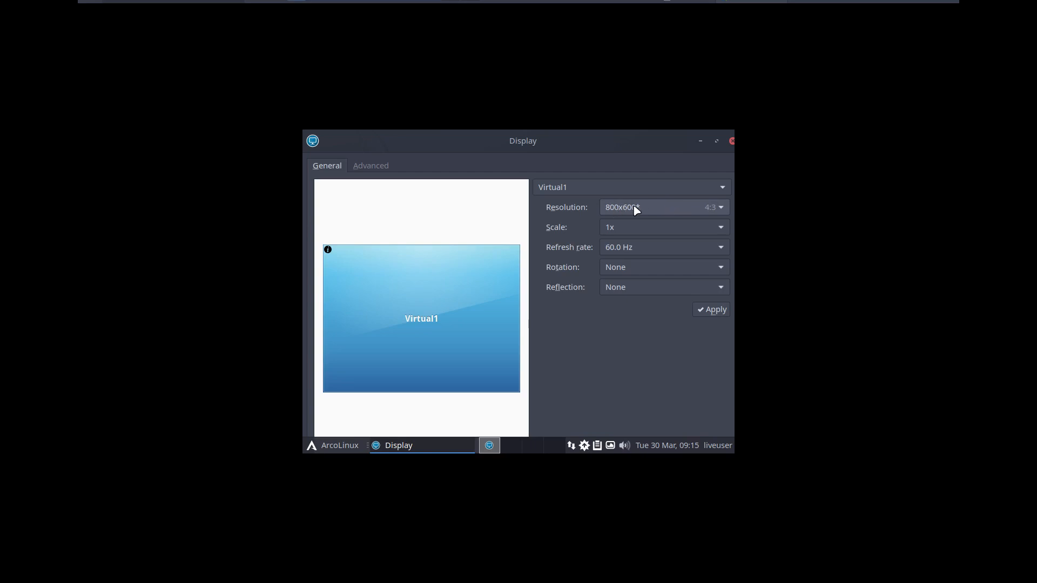
left_click_drag(668, 145, 644, 148)
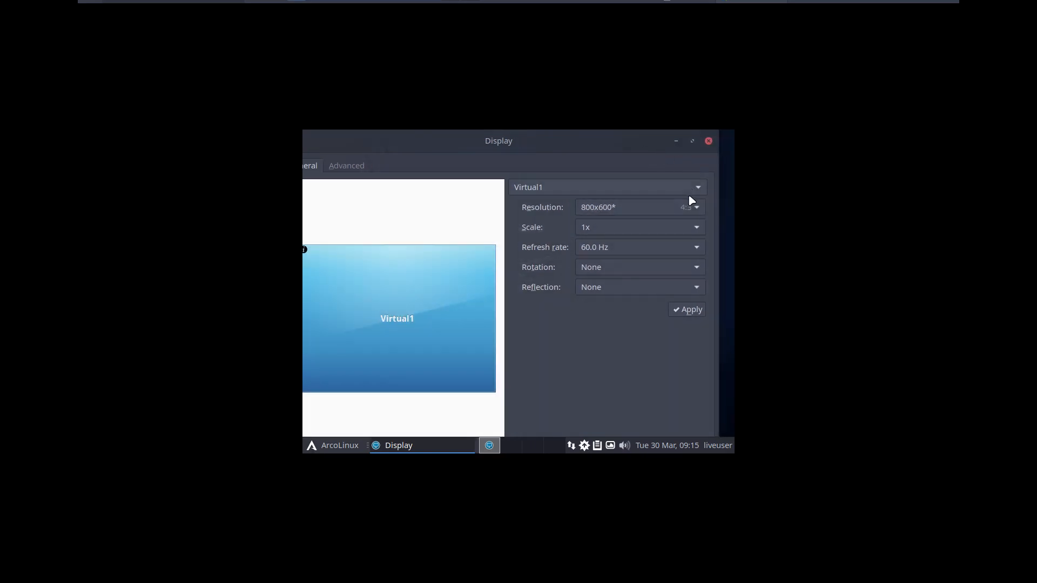
left_click(687, 211)
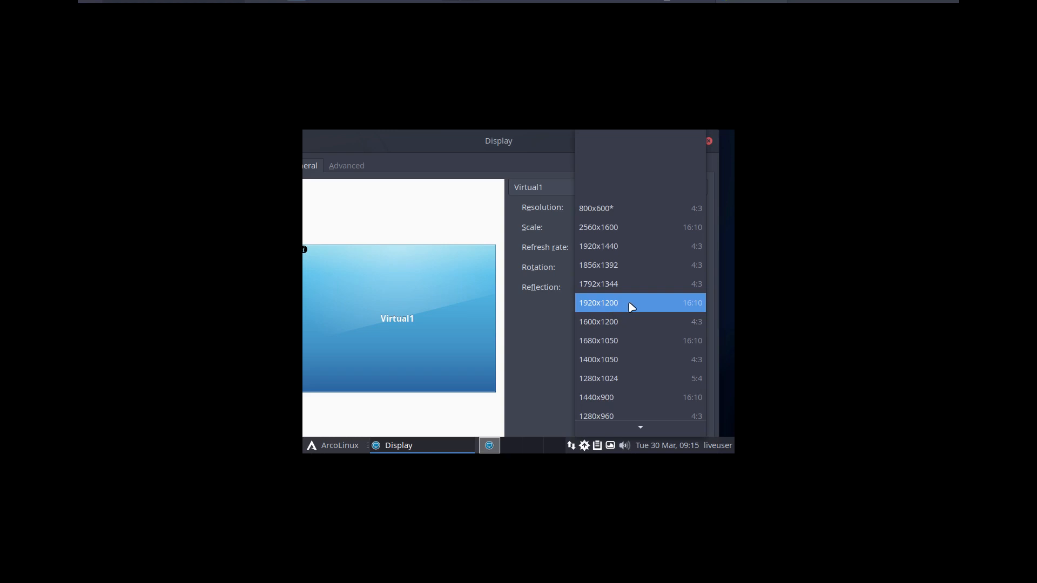
left_click(639, 341)
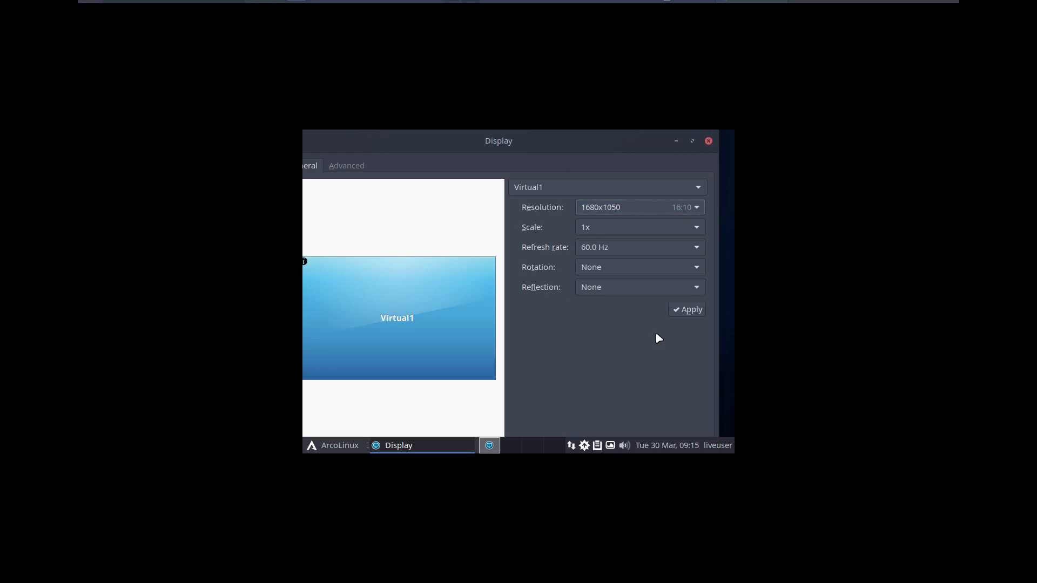
left_click(689, 311)
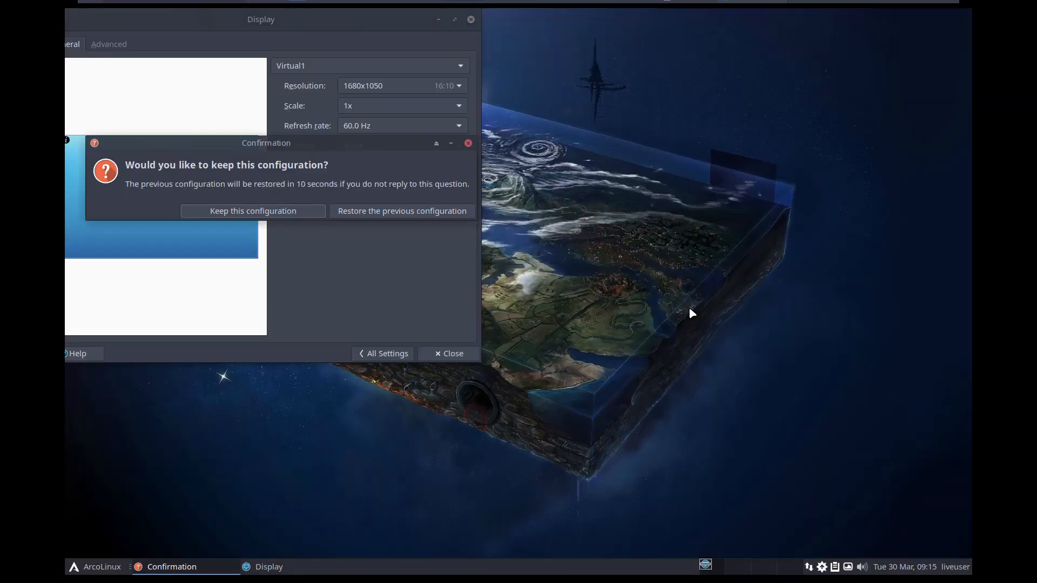
left_click(283, 212)
left_click(443, 353)
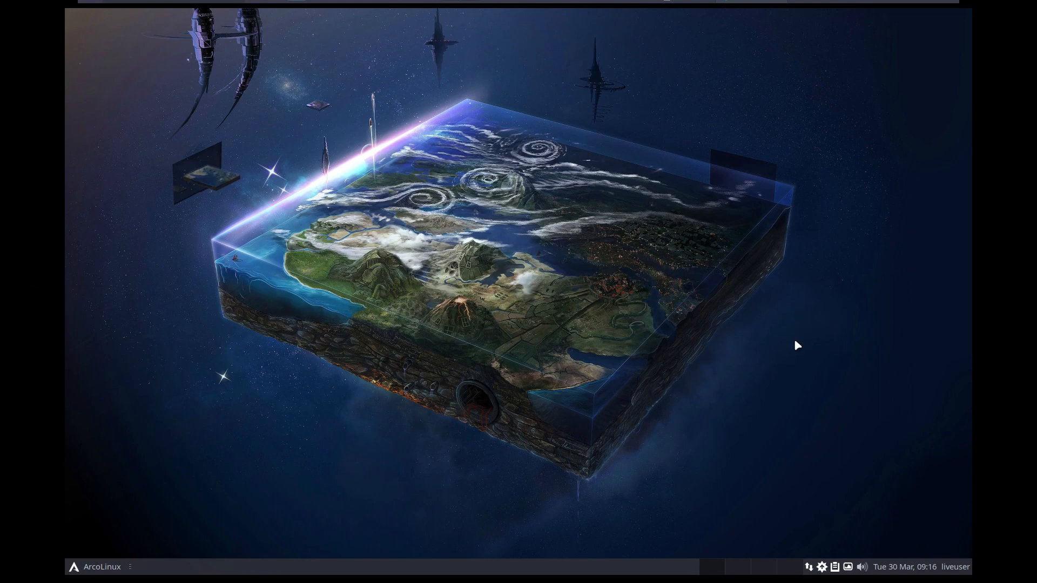
Step: Launch Firefox in the live session
left_click(88, 574)
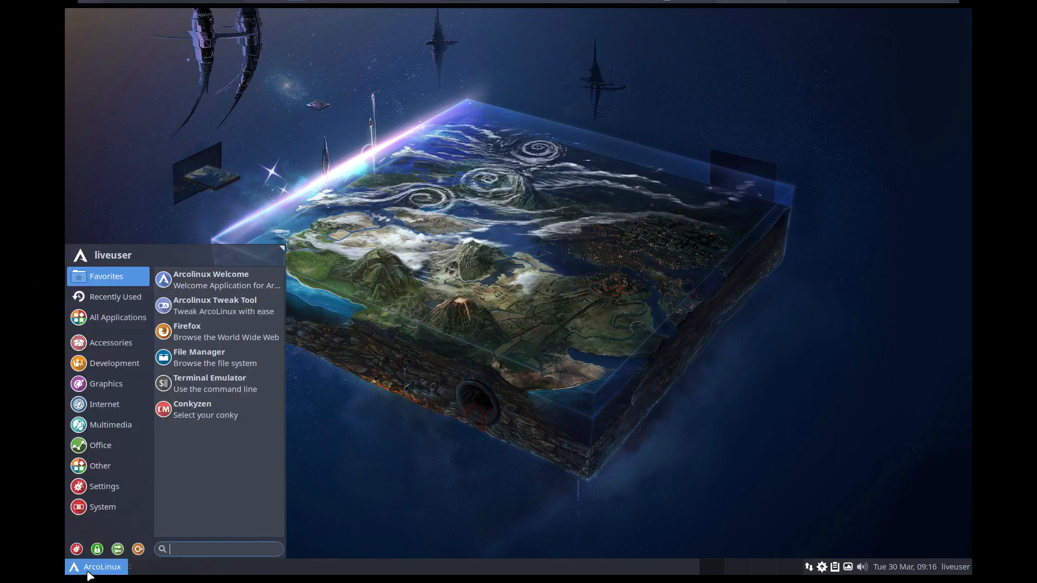
left_click(474, 409)
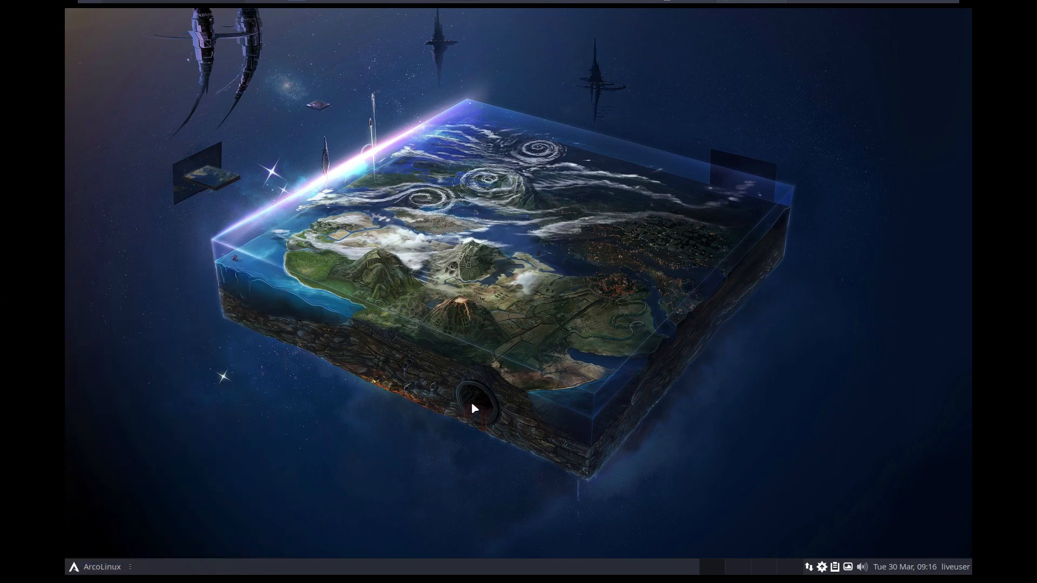
left_click(76, 566)
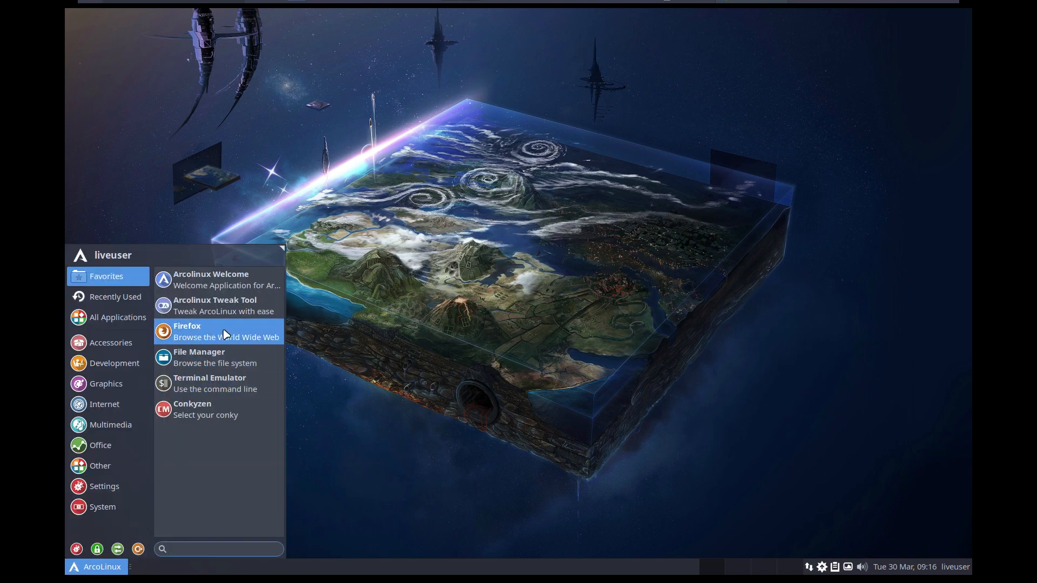
left_click(226, 334)
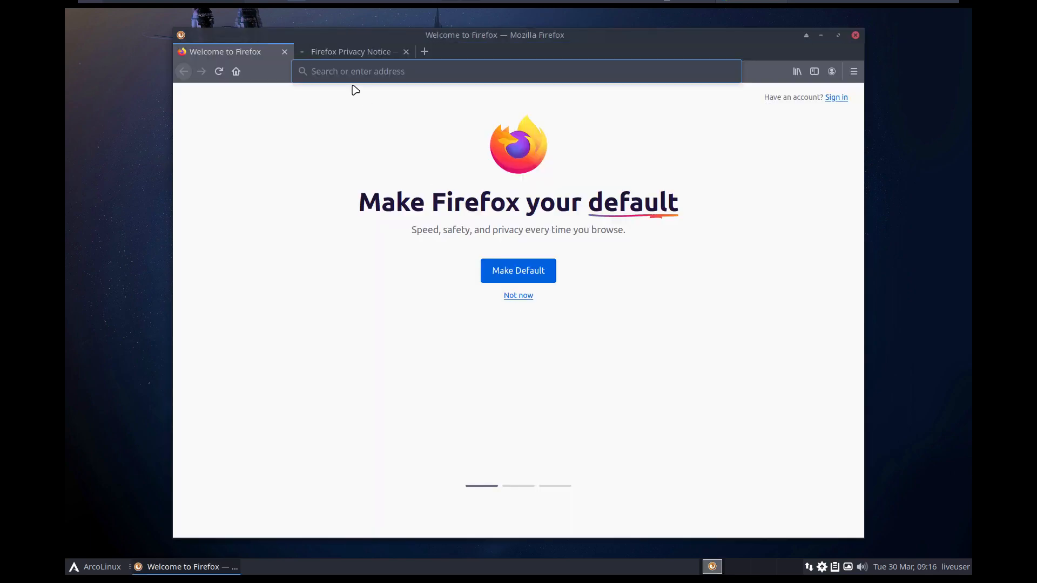
Step: Search Google for "arcolinuxb" and accept the cookie consent
type("qrcoli")
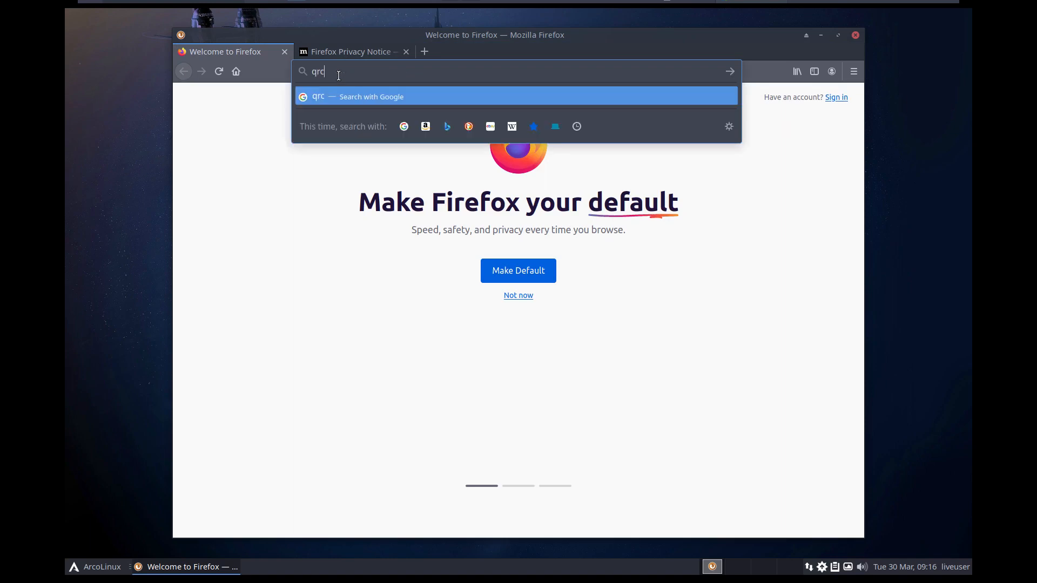
key("BackSpace")
key("BackSpace")
key("BackSpace")
key("BackSpace")
key("BackSpace")
key("BackSpace")
type("arcolinux")
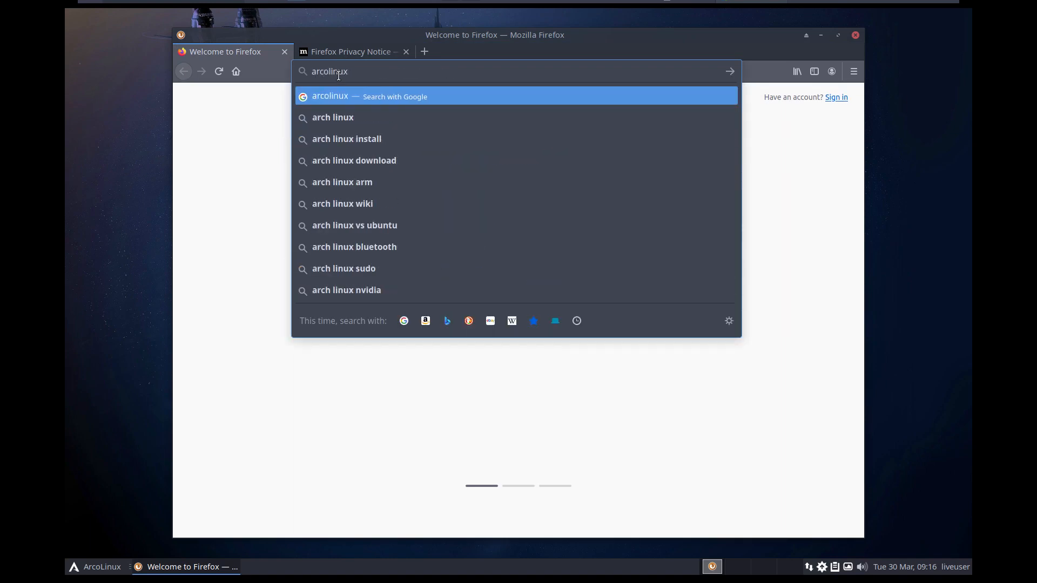
type("bcinn")
key("BackSpace")
key("BackSpace")
key("BackSpace")
key("BackSpace")
key("Return")
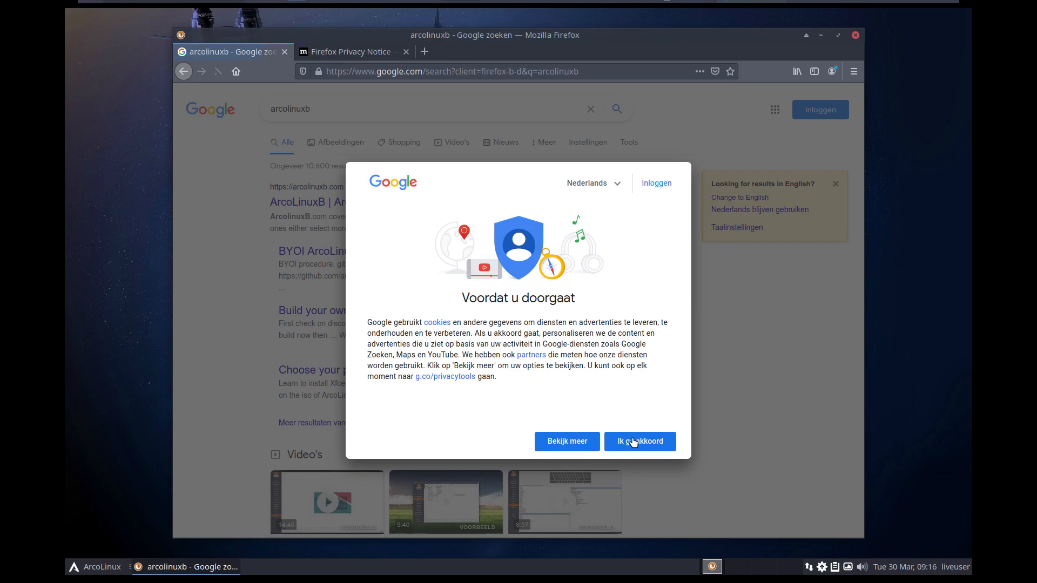
left_click(635, 442)
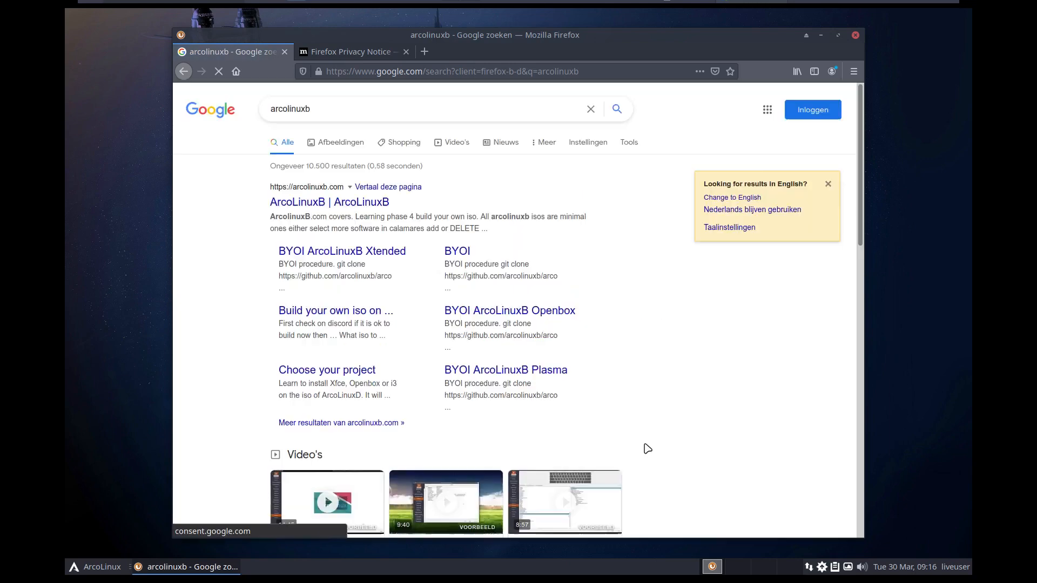
Step: Open the ArcoLinuxB website from the search results in a maximized browser window and go to its BYOI page
left_click(375, 204)
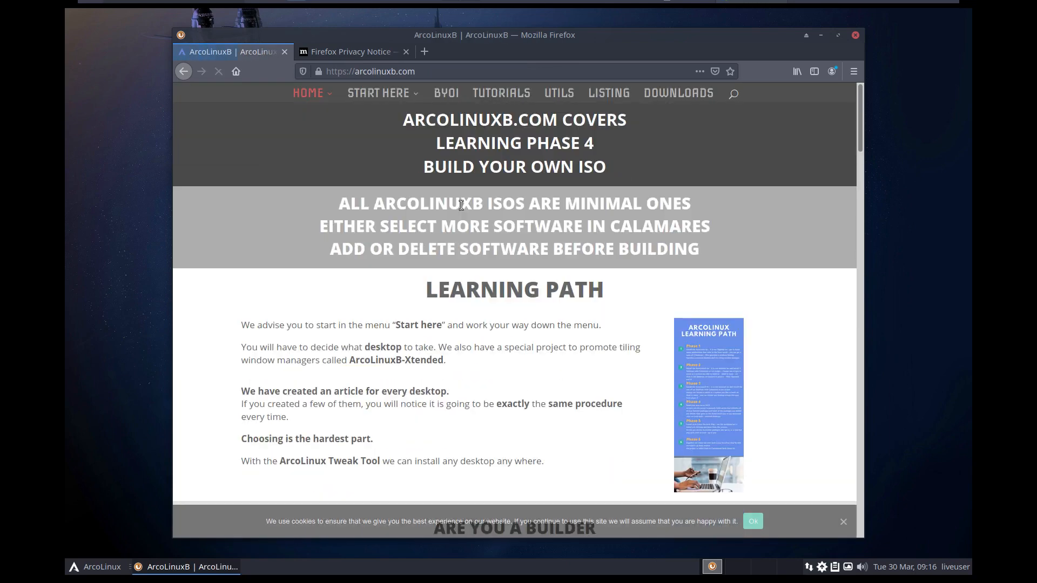
double_click(559, 37)
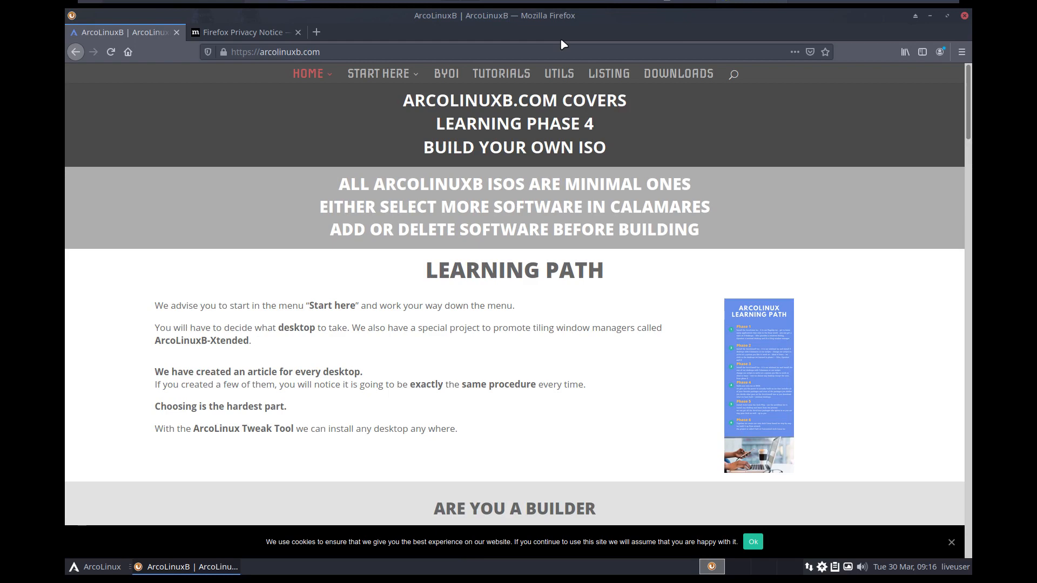
left_click(447, 77)
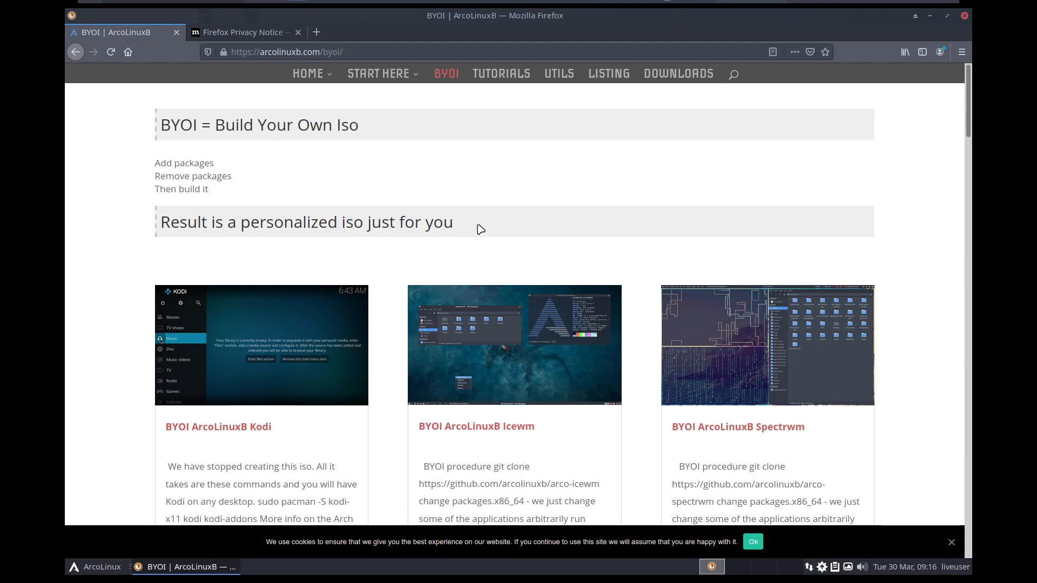
Step: Find the BYOI ArcoLinux article among the BYOI entries and open it
scroll(478, 229, "down", 2)
scroll(478, 229, "down", 15)
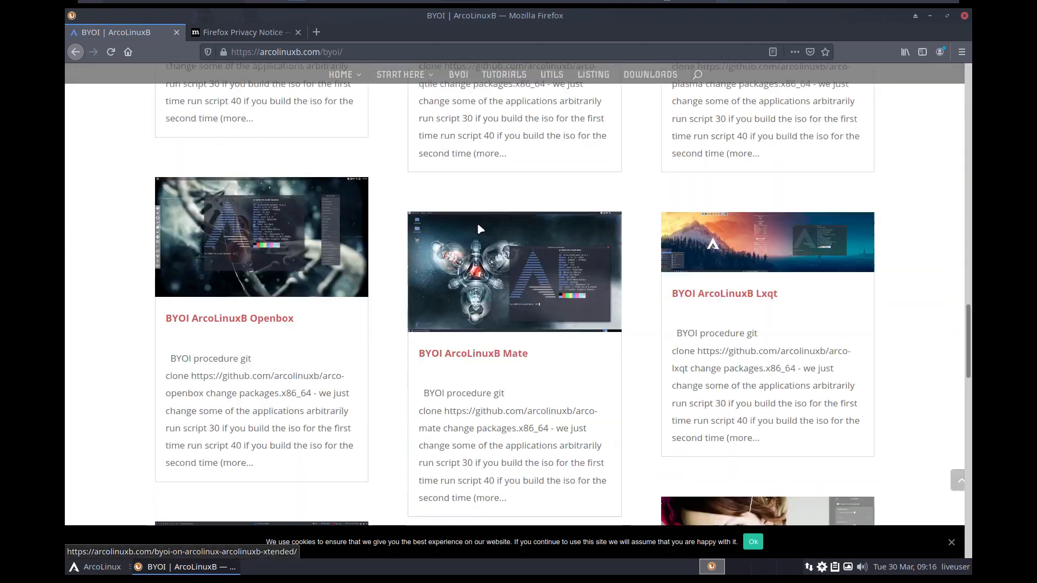
scroll(478, 226, "down", 7)
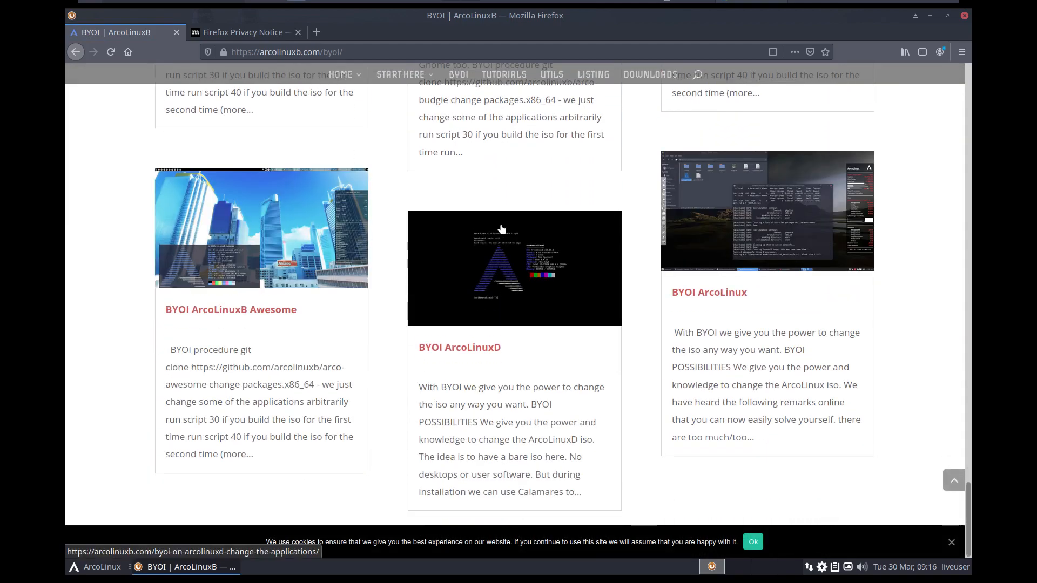
left_click(706, 297)
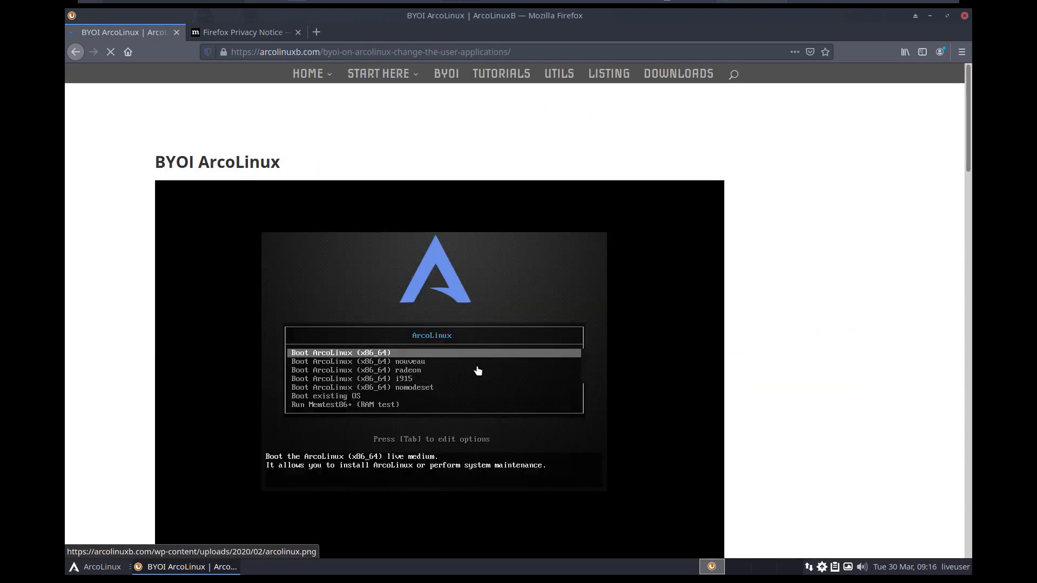
Step: Read the article's BYOI procedure, highlighting the git clone command and script 40, and minimize the browser
scroll(367, 374, "down", 8)
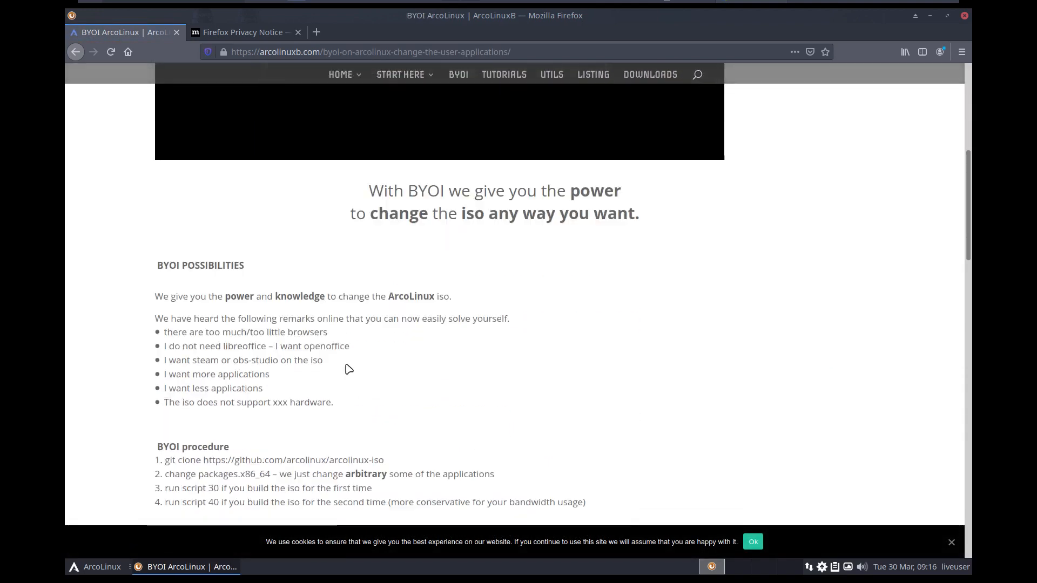
scroll(348, 366, "down", 3)
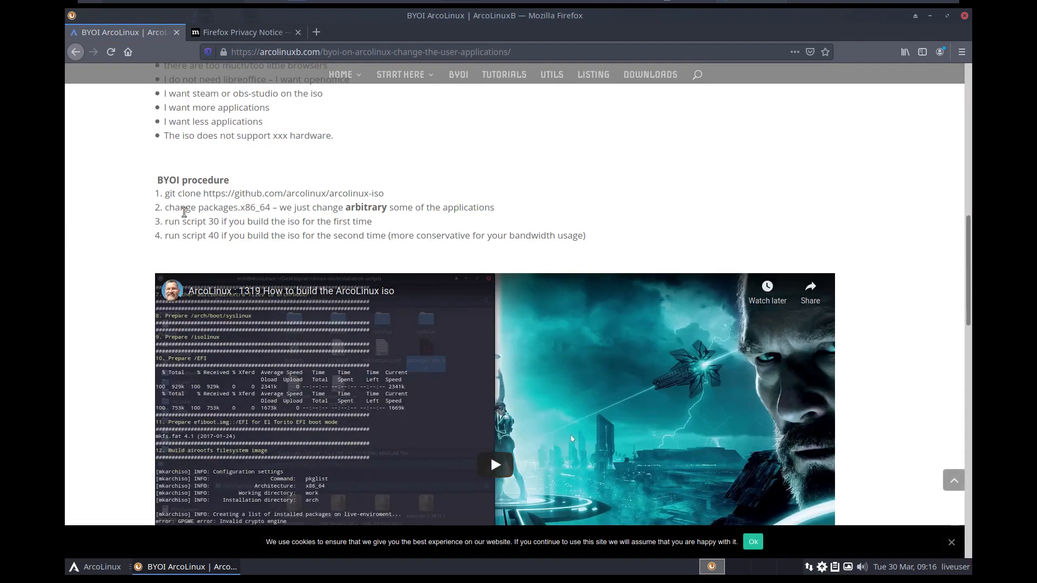
left_click_drag(165, 193, 388, 195)
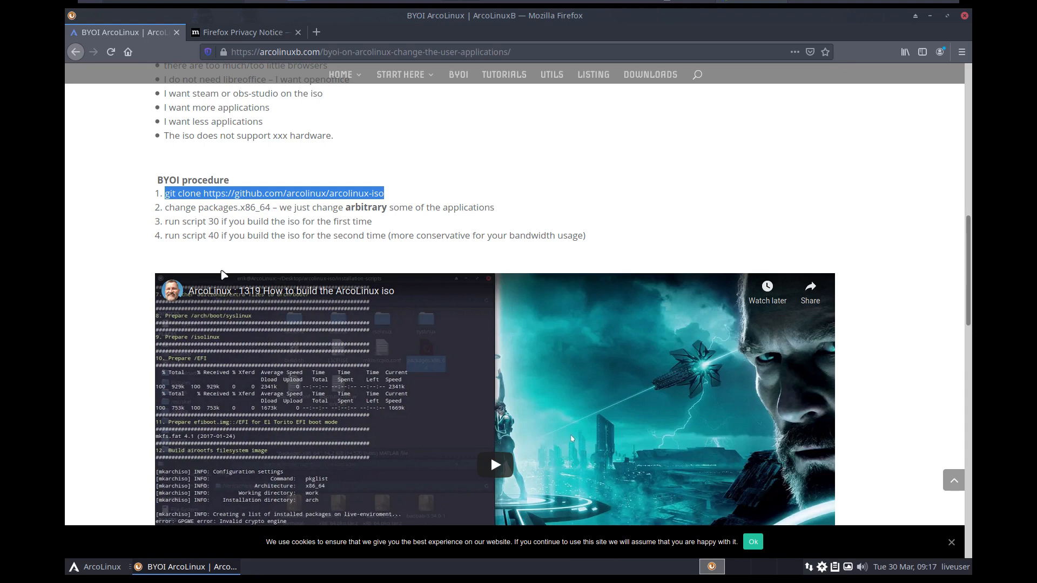
left_click_drag(182, 235, 219, 235)
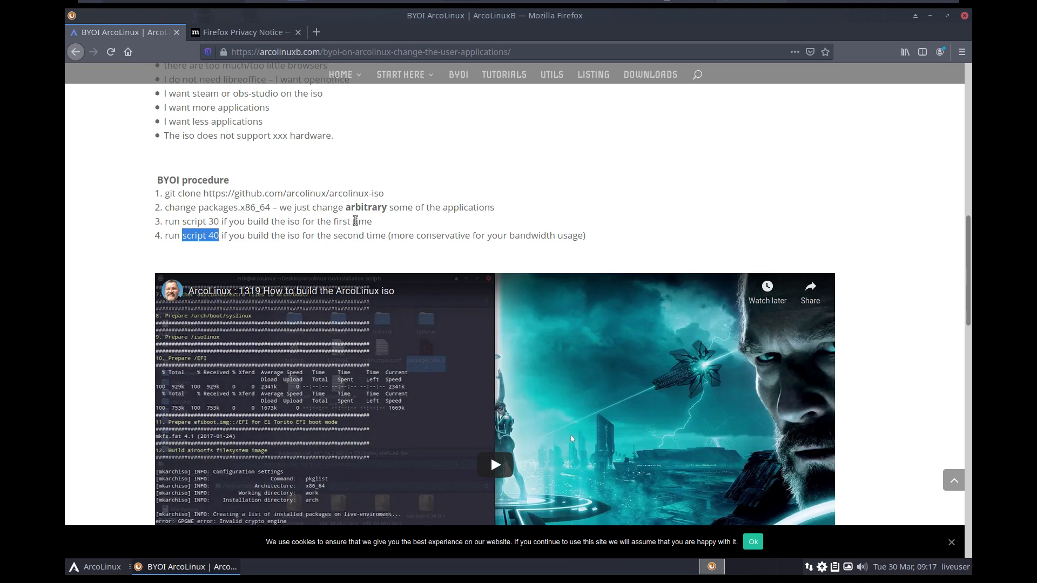
left_click(388, 196)
left_click(929, 16)
Step: Check the ISO release version by running iso in a terminal and highlighting the release line
key("ctrl+alt+t")
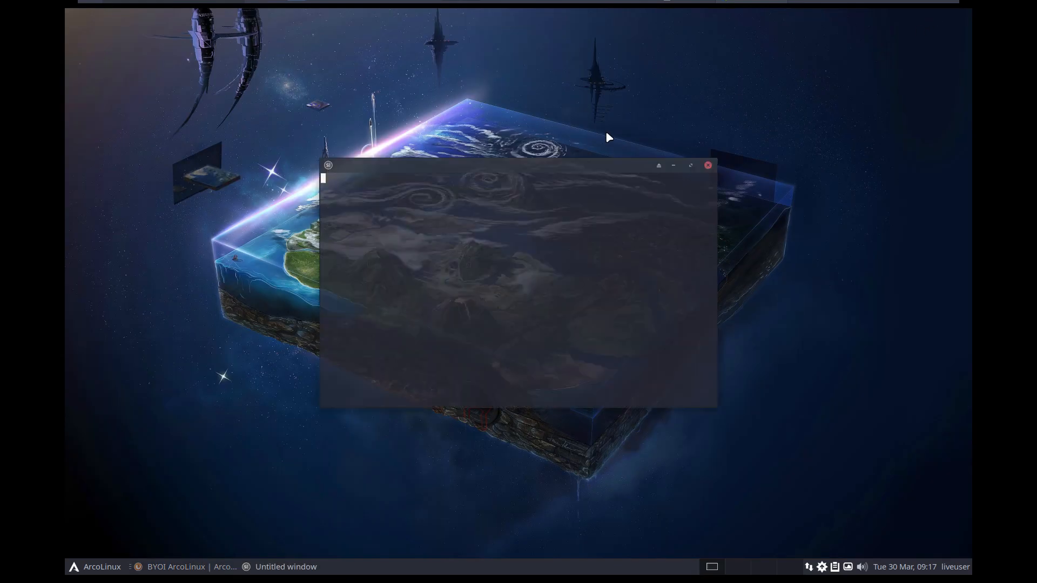
type("iso")
key("Return")
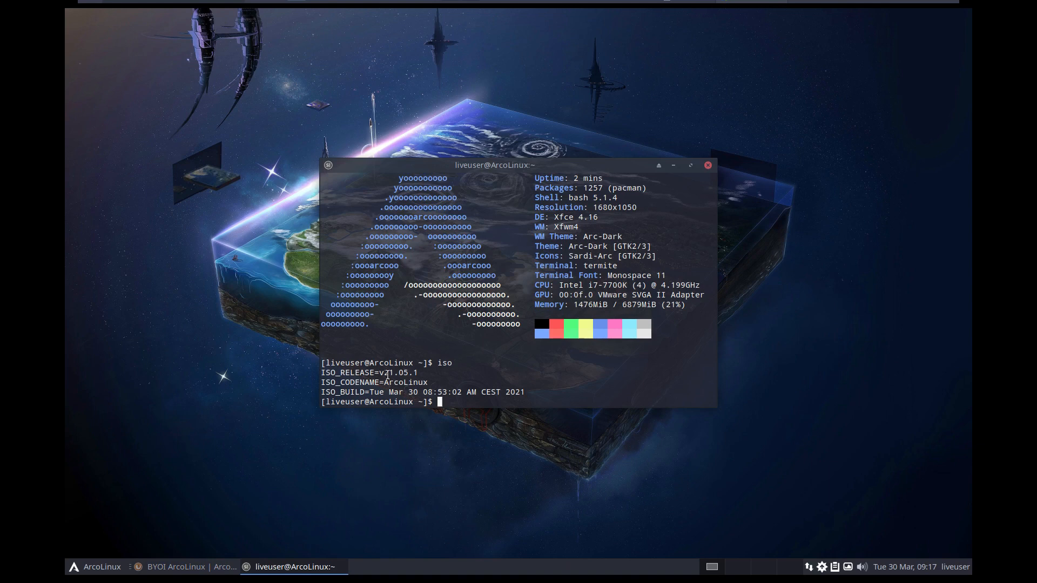
left_click_drag(387, 375, 415, 373)
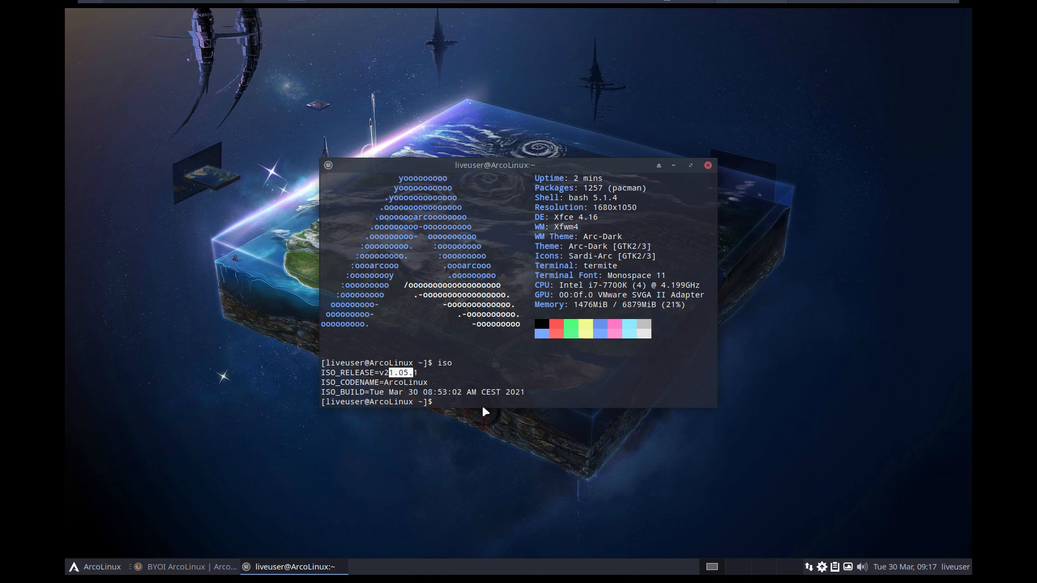